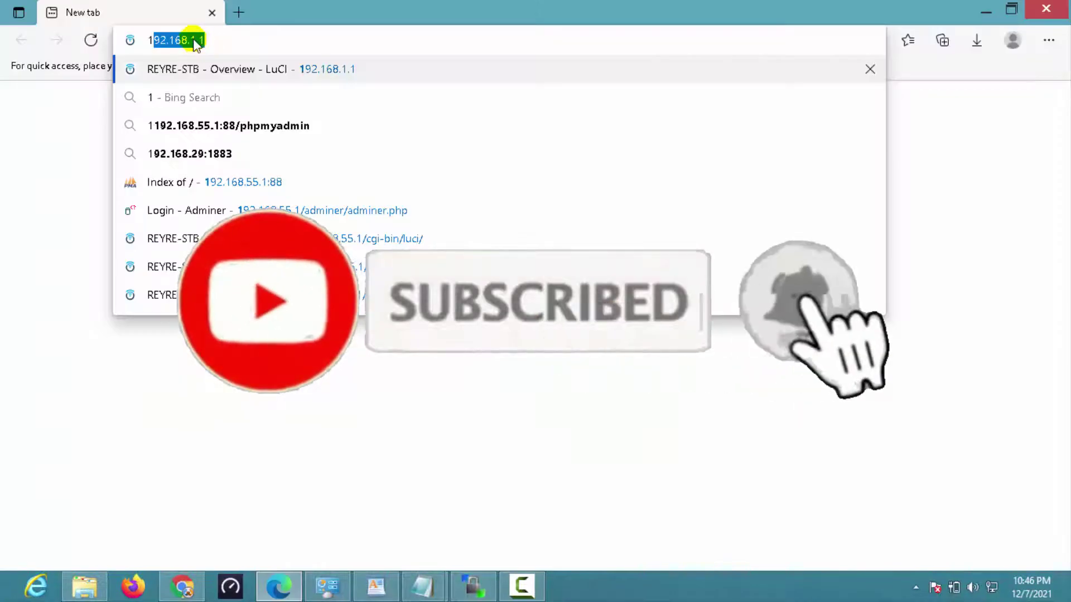
Change the browser address to 192.168.55.1 to load the REYRE-STB LuCI login page.
{"action": "left_click", "coordinate": [193, 40]}
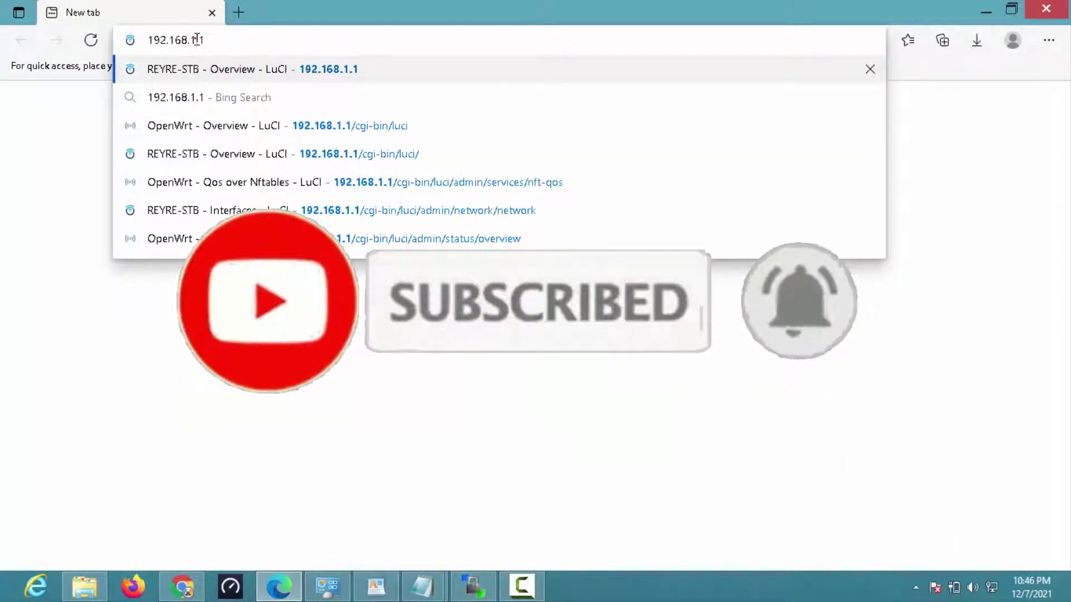
{"action": "key", "text": "BackSpace"}
{"action": "type", "text": "55"}
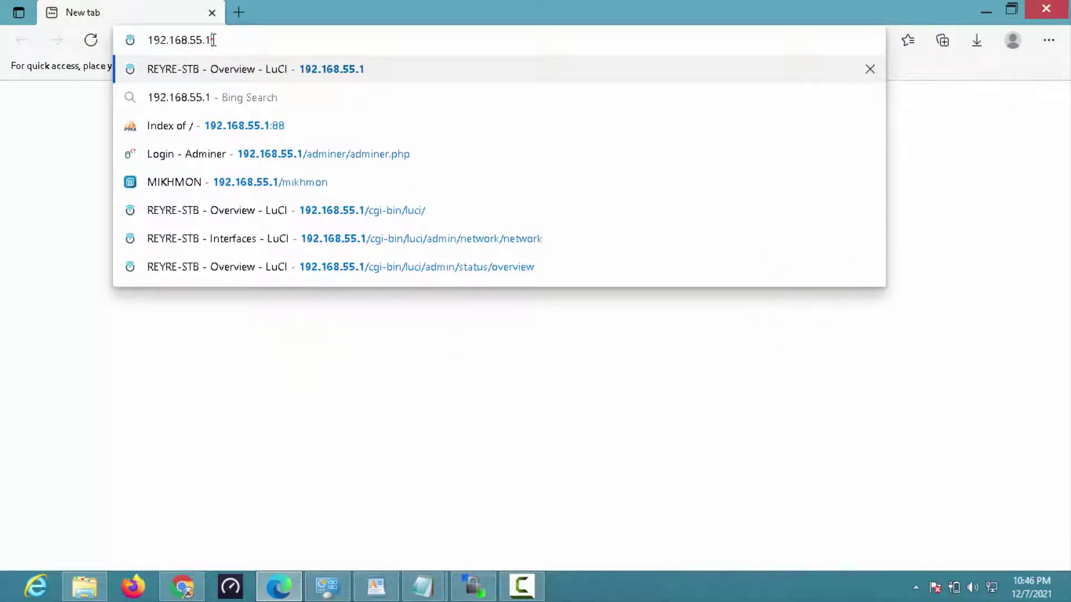
{"action": "key", "text": "Return"}
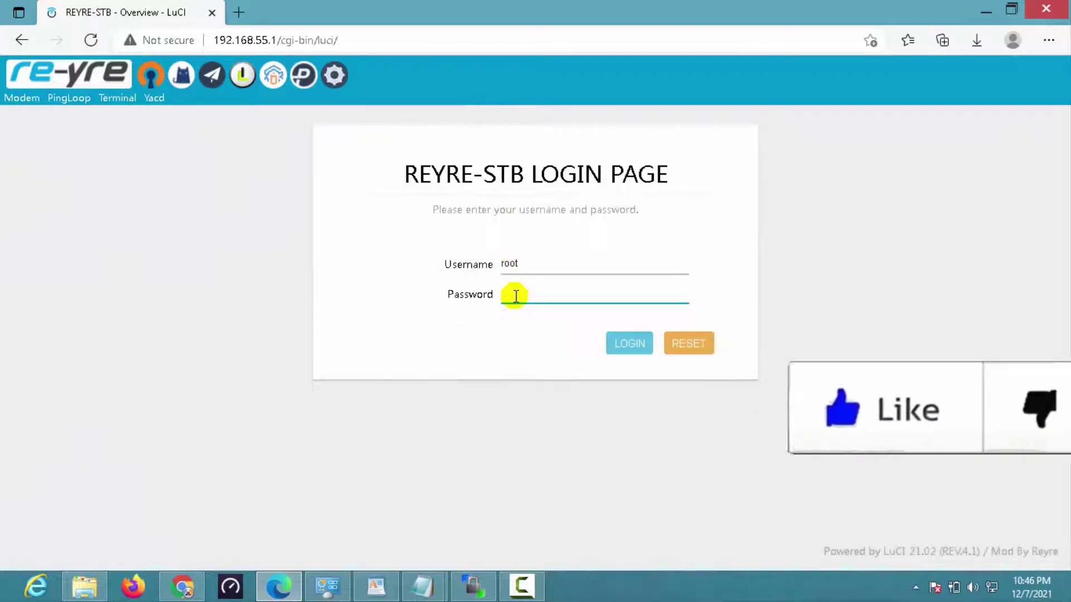
Log in to LuCI with the account password and open System > Software, showing 263.7 MB free.
{"action": "type", "text": "root"}
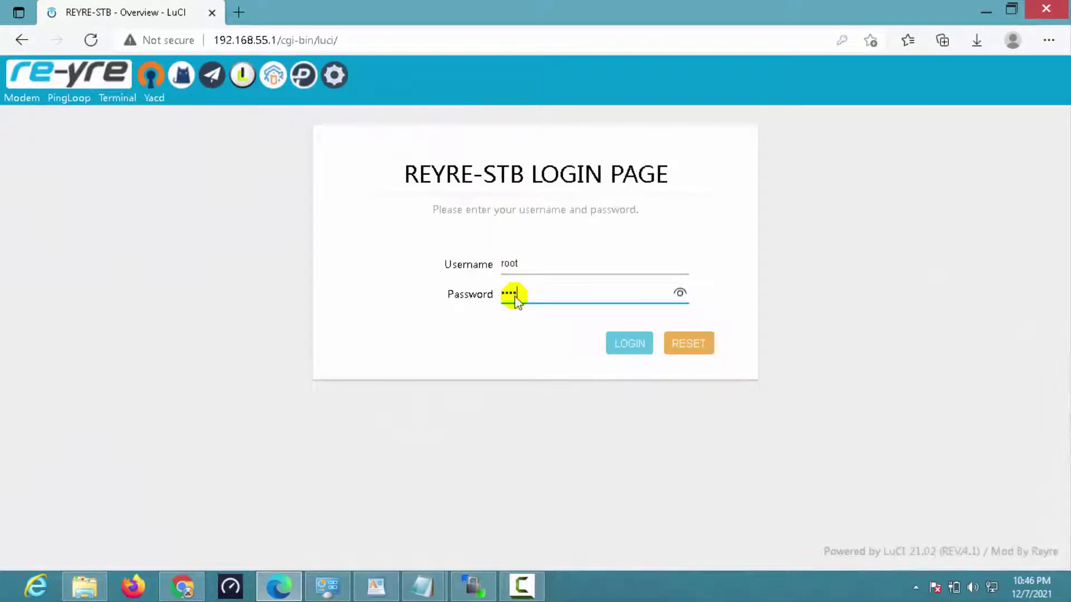
{"action": "key", "text": "Return"}
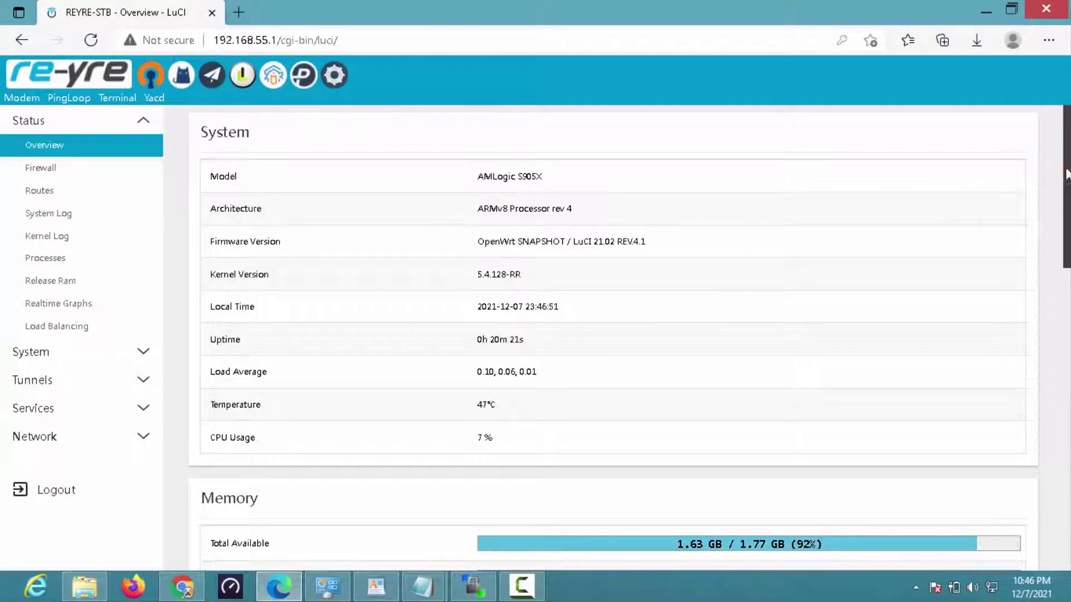
{"action": "scroll", "coordinate": [1062, 168], "scroll_direction": "down", "scroll_amount": 2}
{"action": "mouse_move", "coordinate": [1062, 167]}
{"action": "left_mouse_down"}
{"action": "mouse_move", "coordinate": [1063, 360]}
{"action": "mouse_move", "coordinate": [1054, 148]}
{"action": "left_mouse_up"}
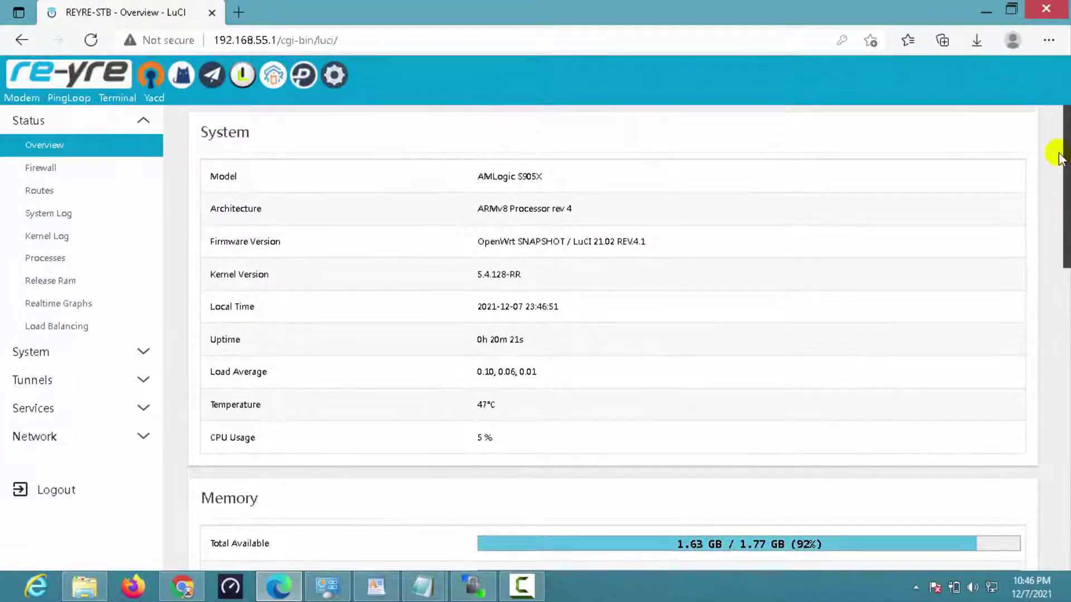
{"action": "left_click", "coordinate": [75, 353]}
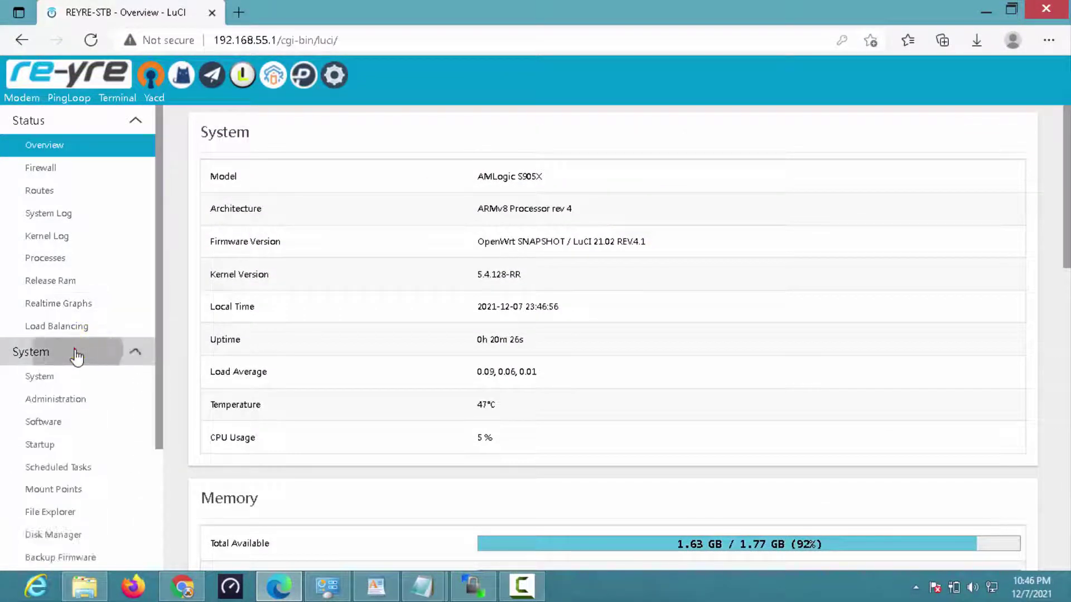
{"action": "left_click", "coordinate": [52, 422]}
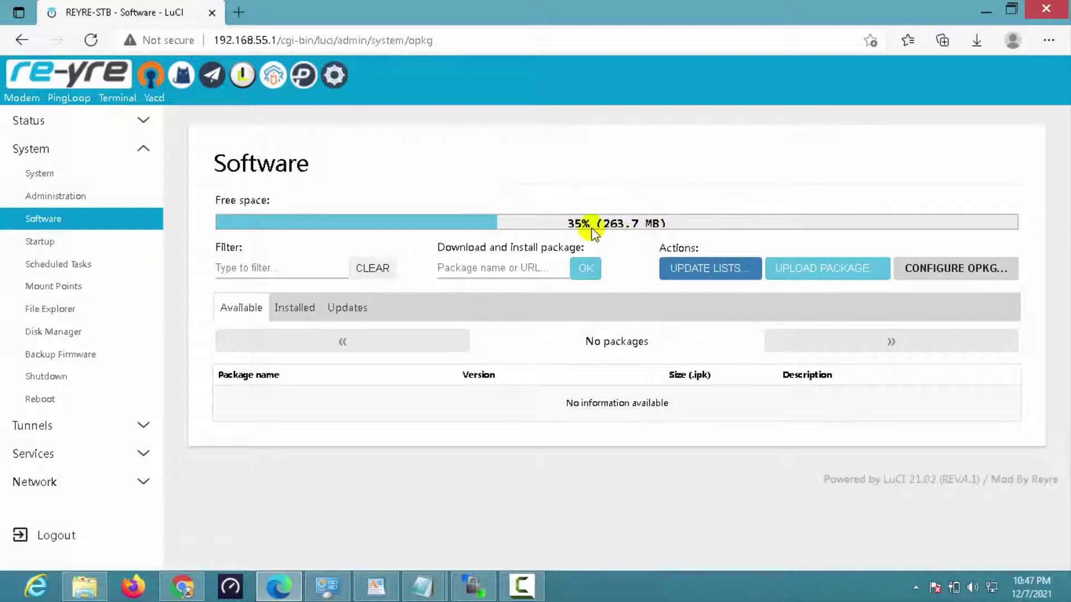
Check the USB partitions and Btrfs usage in Disk Manager, then open the LuCI Terminal.
{"action": "left_click", "coordinate": [42, 334]}
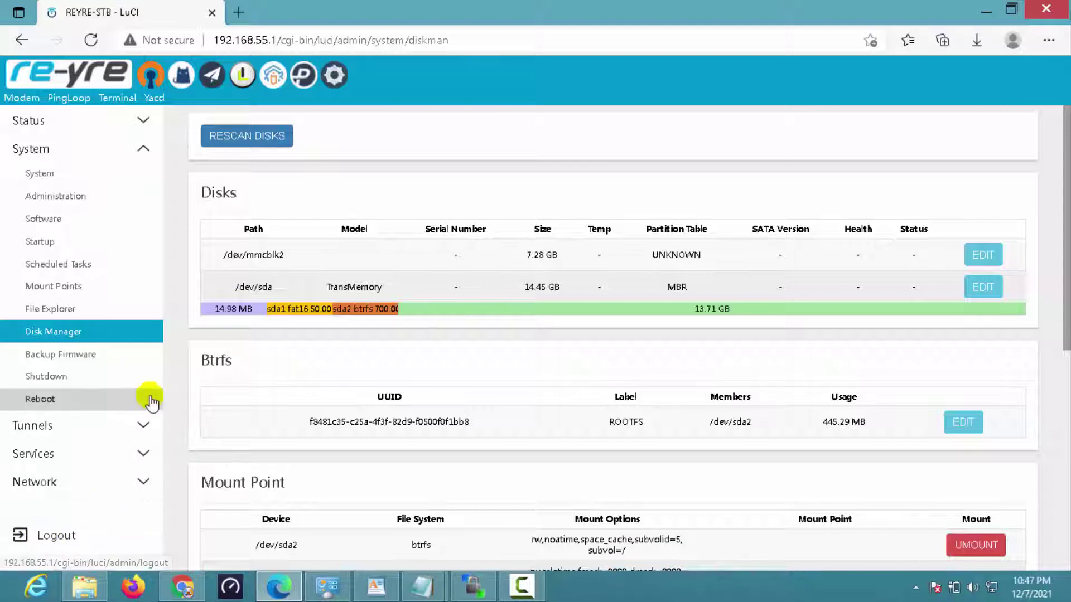
{"action": "left_click", "coordinate": [118, 99]}
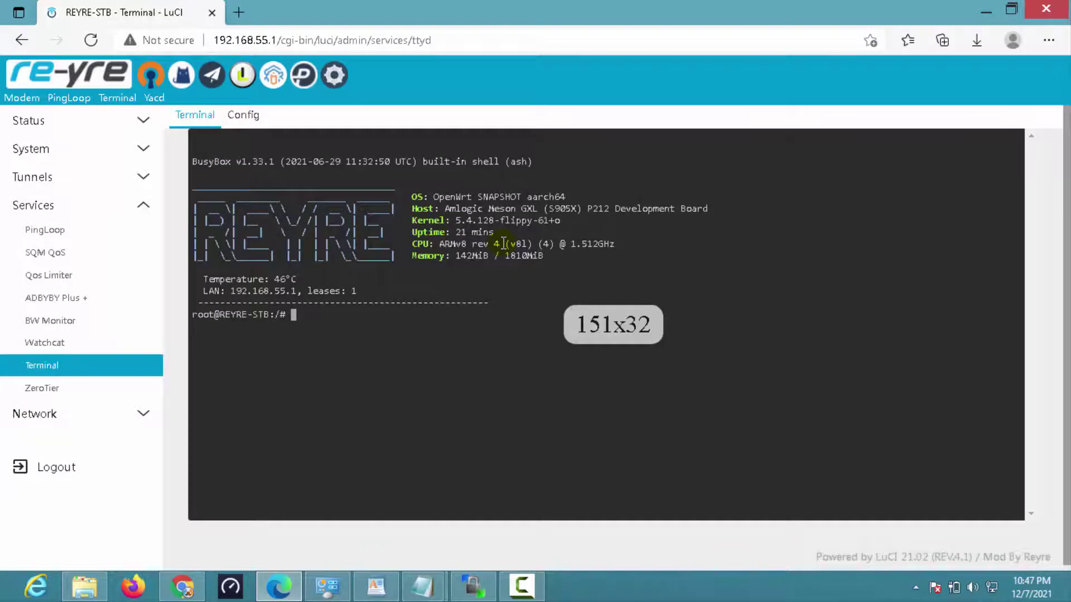
Run df -h to see /dev/sda2 at 700M, 76% used, then log out of LuCI.
{"action": "type", "text": "df -"}
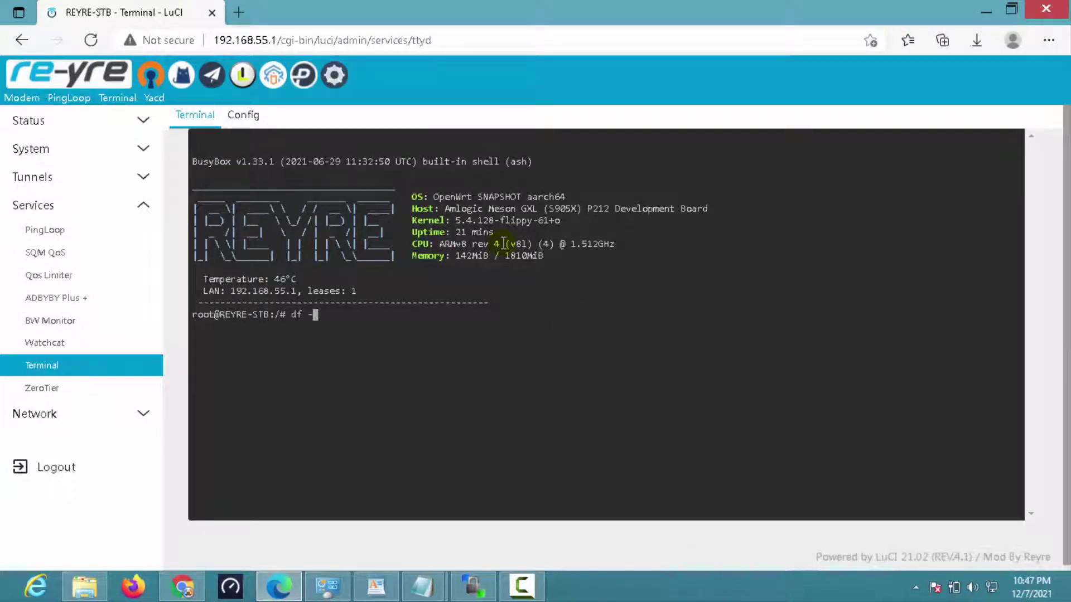
{"action": "type", "text": "h"}
{"action": "key", "text": "Return"}
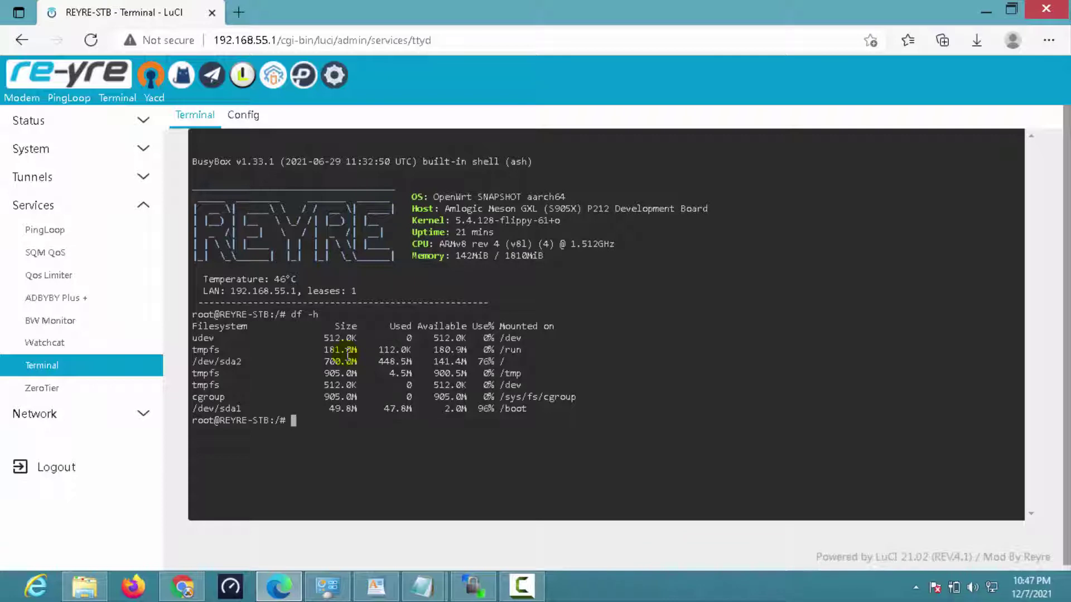
{"action": "left_click", "coordinate": [55, 468]}
{"action": "left_click", "coordinate": [594, 128]}
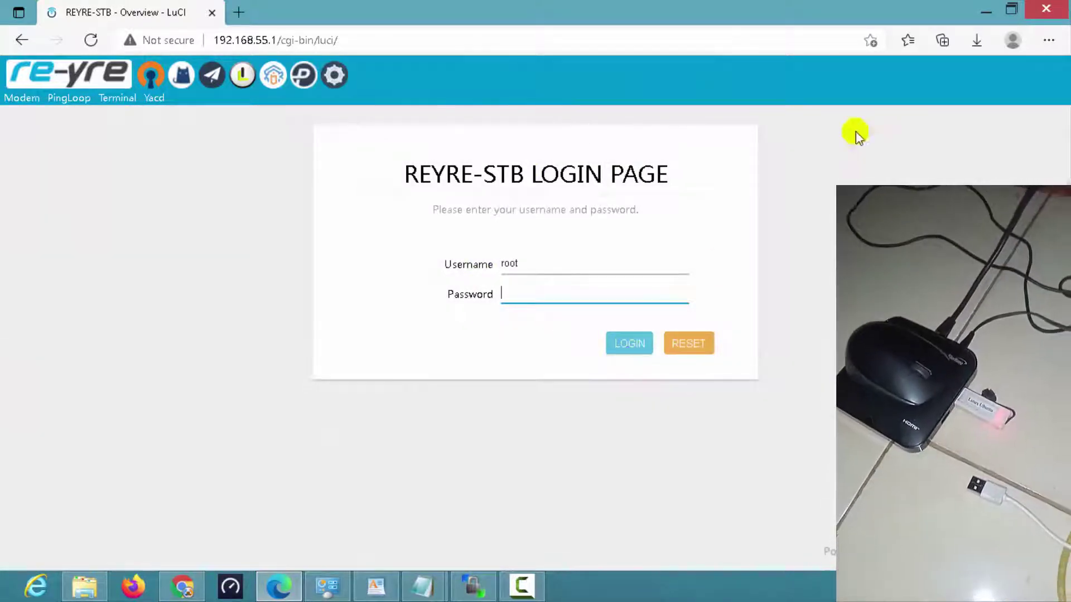
Connect with the ArmRDP shortcut to 70.70.0.1 and log in to xrdp with the password.
{"action": "left_click", "coordinate": [982, 10]}
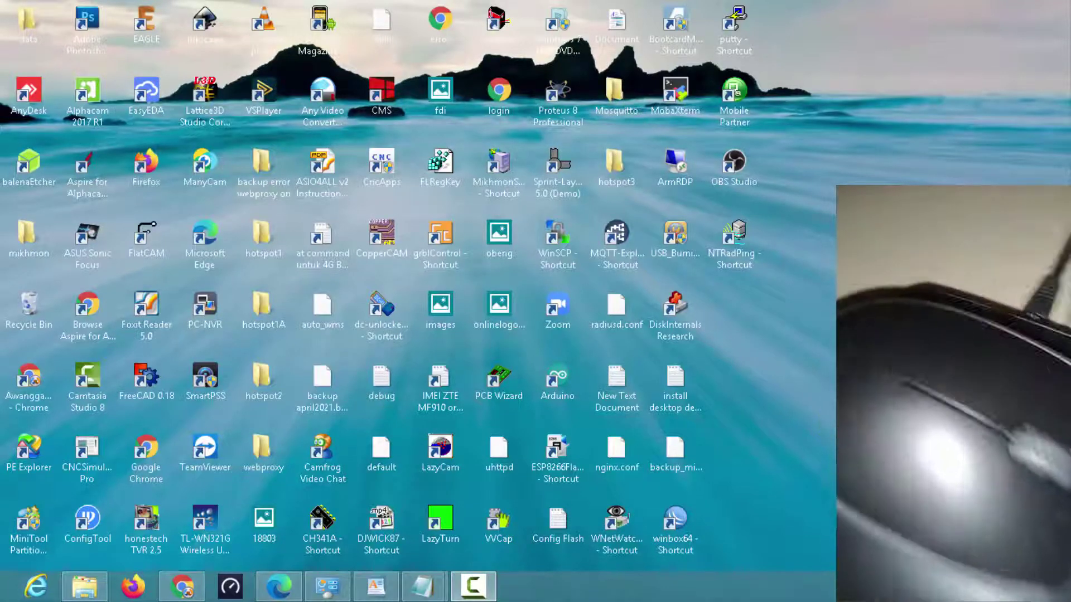
{"action": "double_click", "coordinate": [674, 179]}
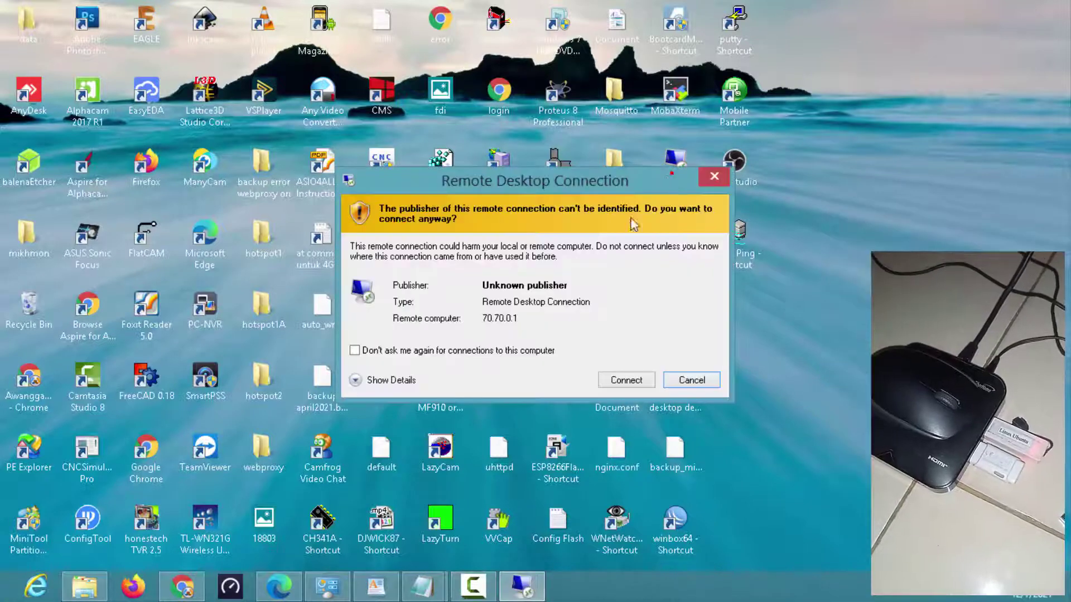
{"action": "left_click", "coordinate": [622, 381]}
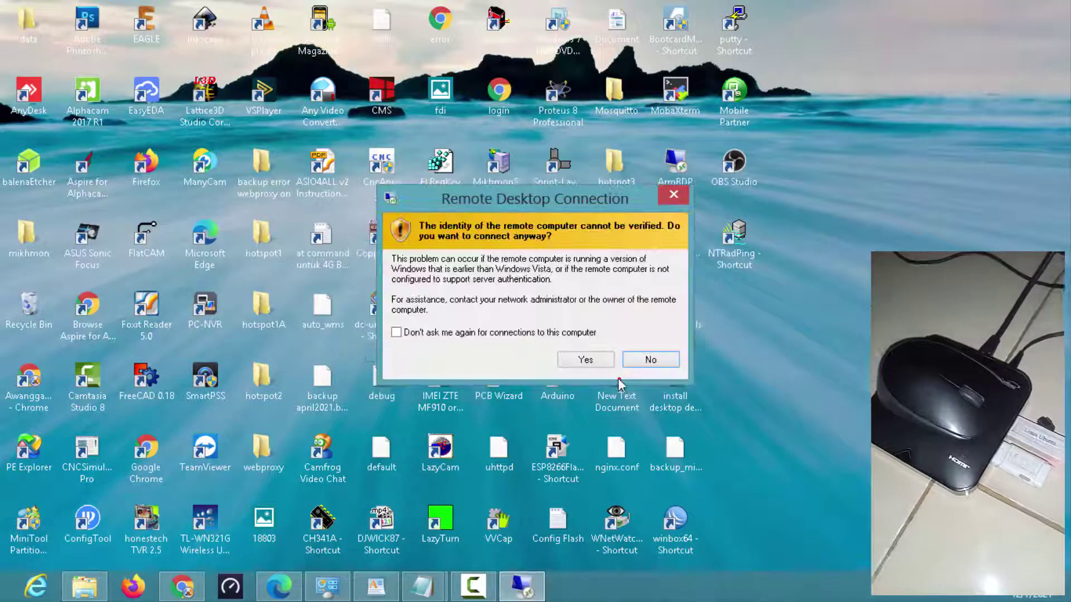
{"action": "left_click", "coordinate": [582, 359]}
{"action": "left_click", "coordinate": [578, 357]}
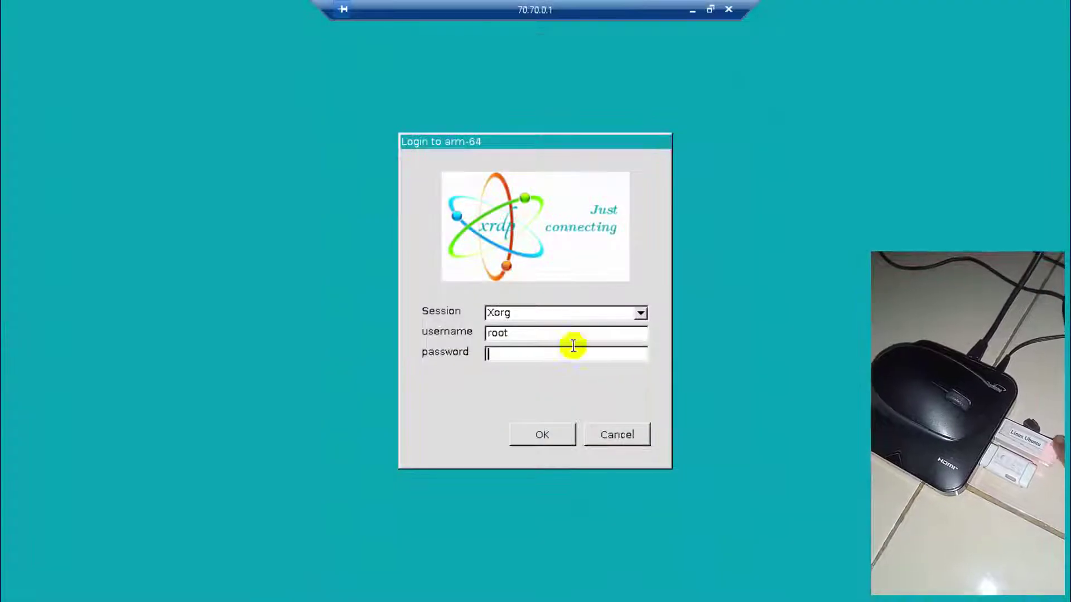
{"action": "type", "text": "*"}
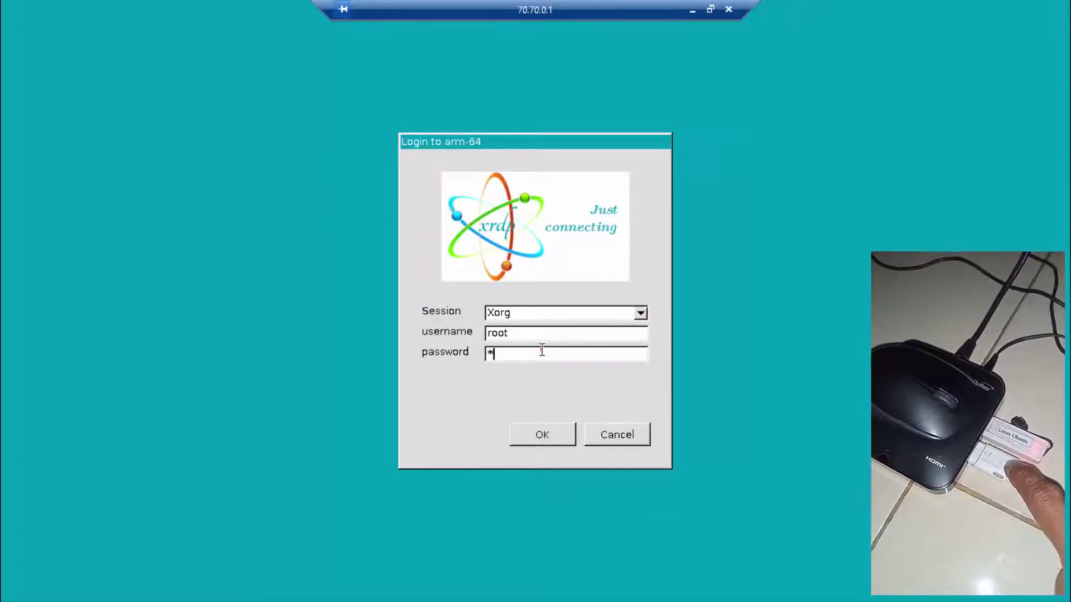
{"action": "type", "text": "*********"}
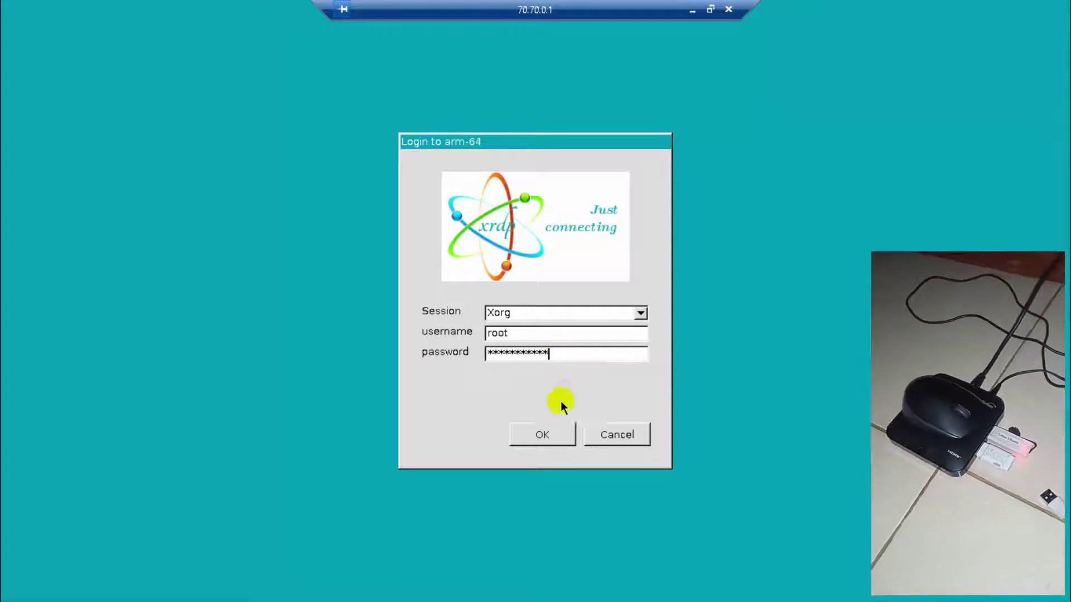
{"action": "left_click", "coordinate": [543, 435]}
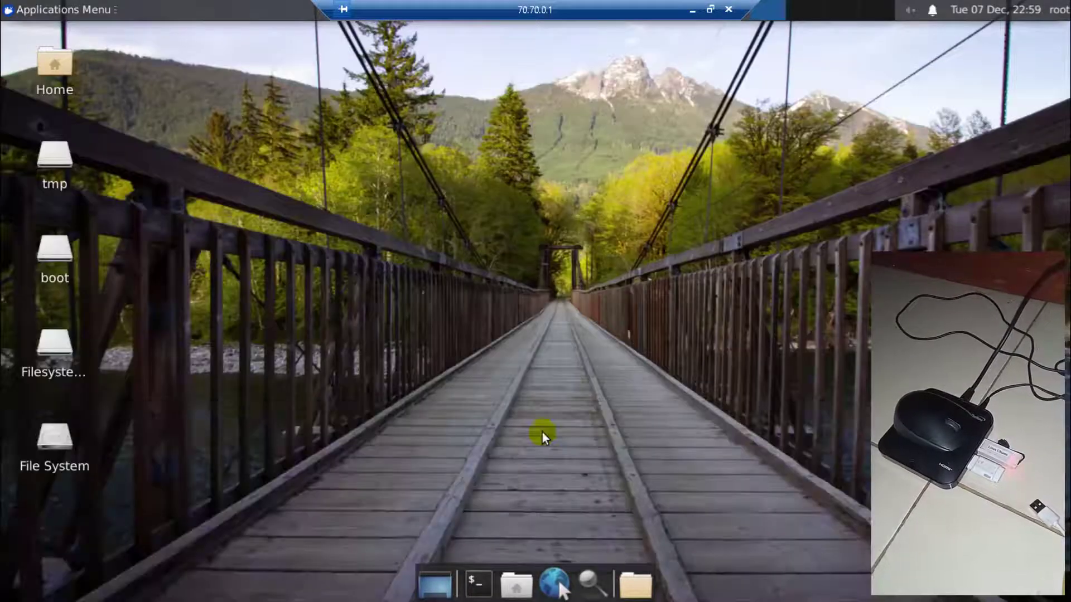
Launch GParted from the Xfce Applications Menu under System.
{"action": "left_click", "coordinate": [43, 10]}
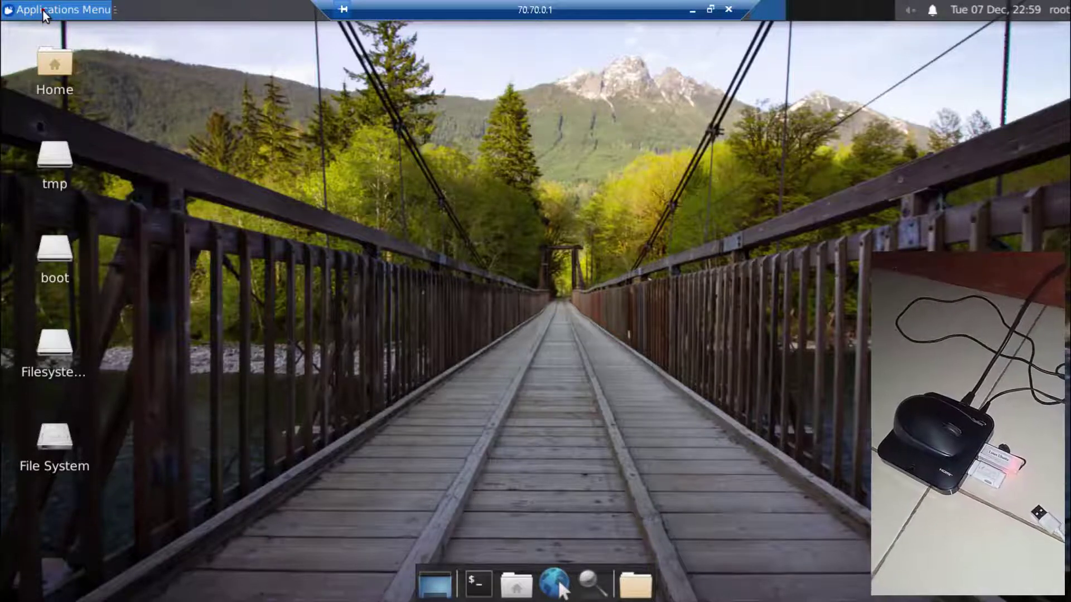
{"action": "left_click", "coordinate": [58, 8]}
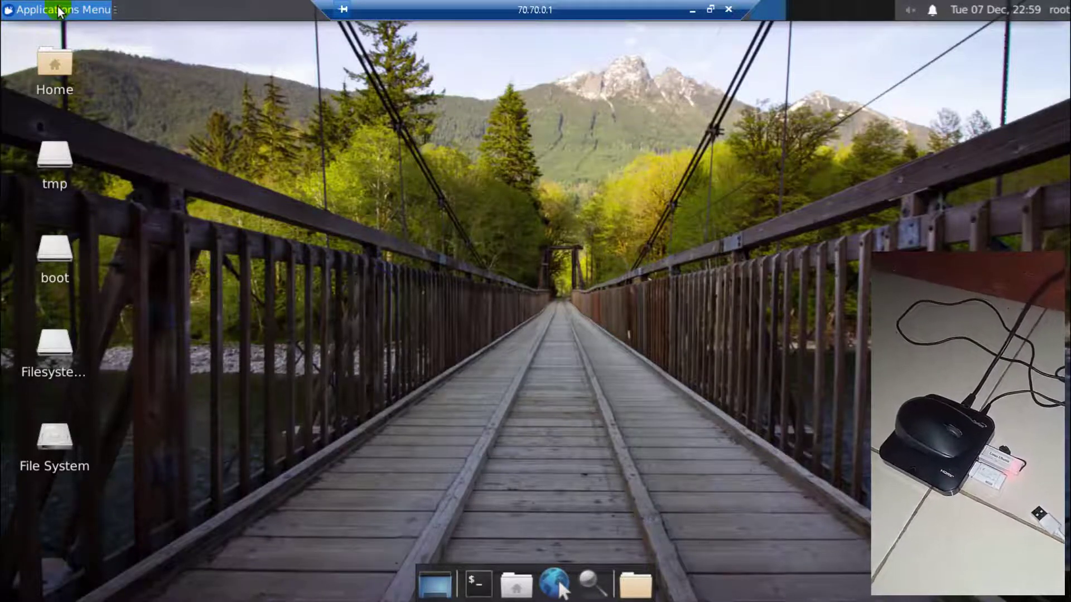
{"action": "left_click", "coordinate": [45, 8]}
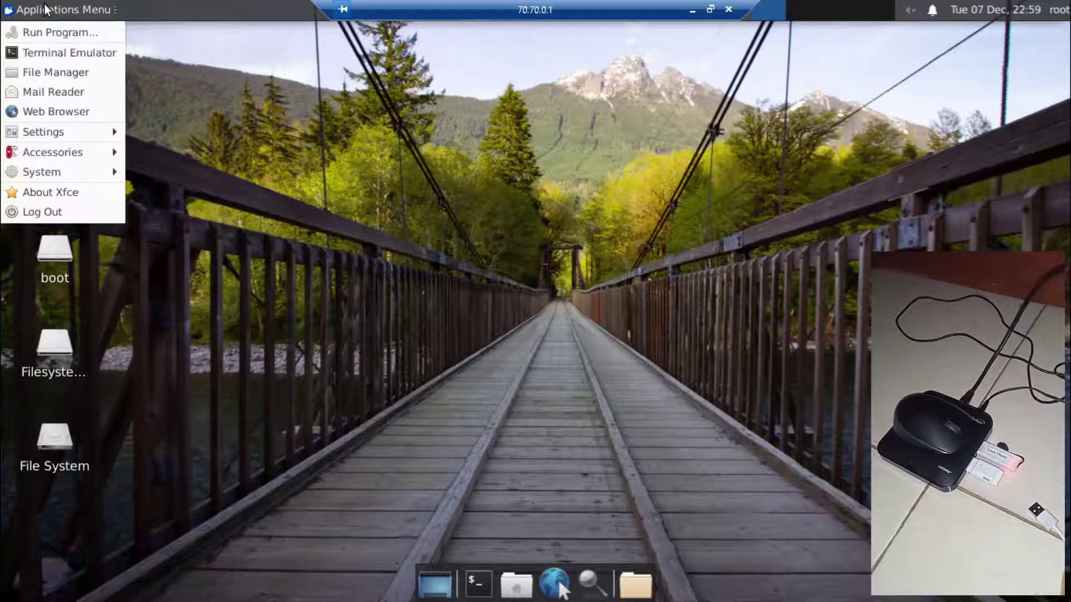
{"action": "left_click", "coordinate": [45, 8]}
{"action": "left_click", "coordinate": [44, 8]}
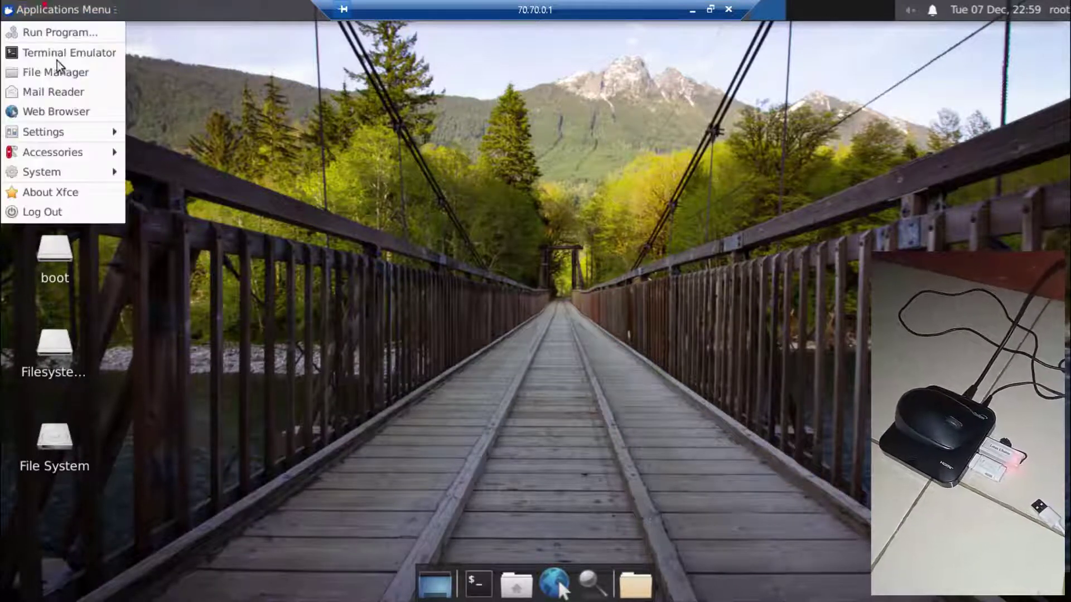
{"action": "left_click", "coordinate": [66, 137]}
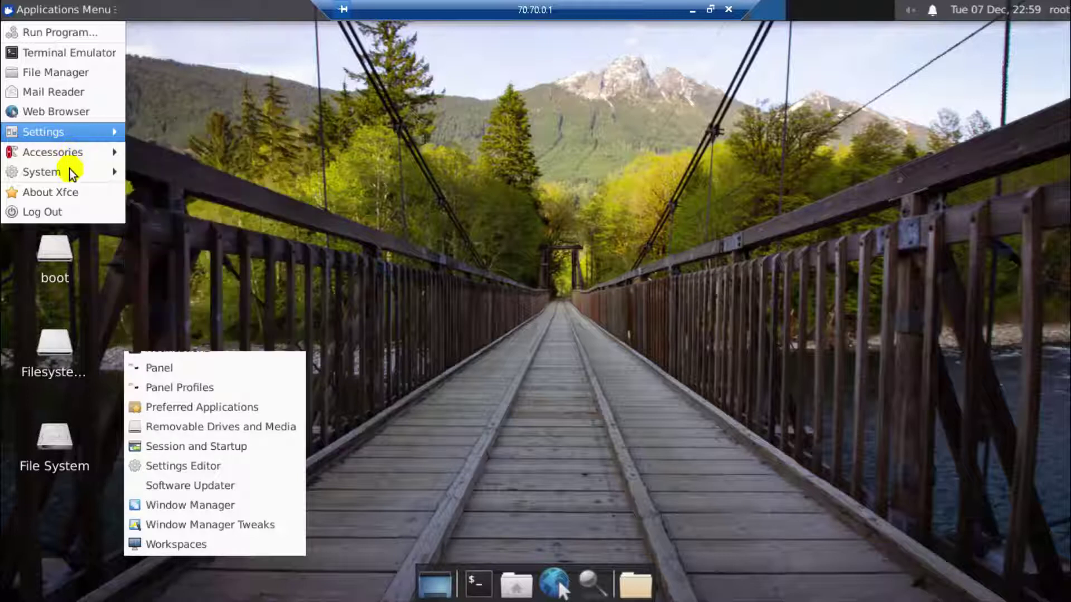
{"action": "mouse_move", "coordinate": [70, 168]}
{"action": "left_click", "coordinate": [156, 191]}
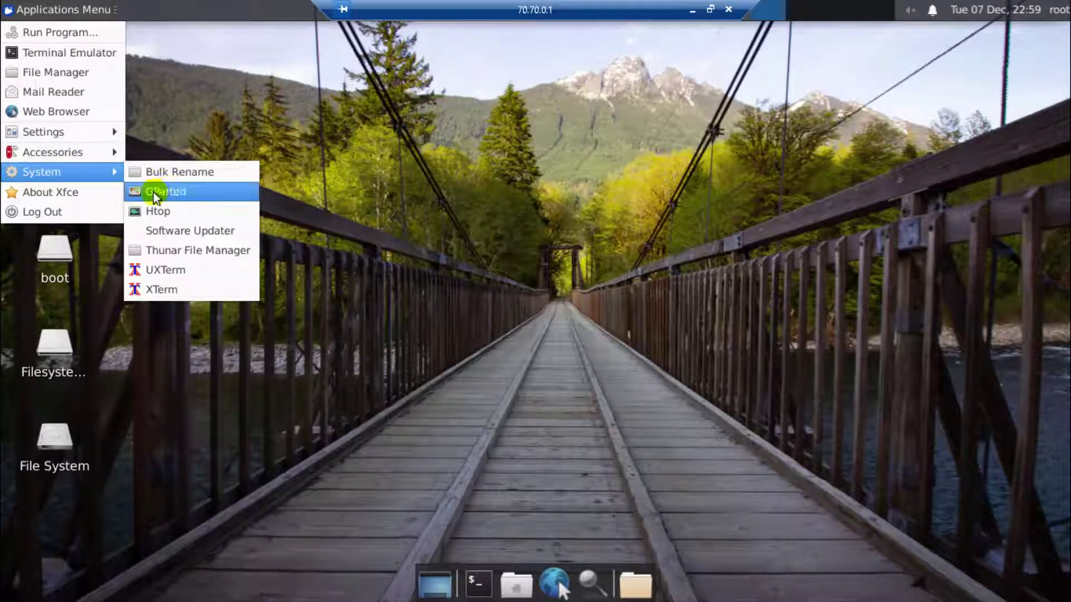
{"action": "left_click", "coordinate": [389, 306]}
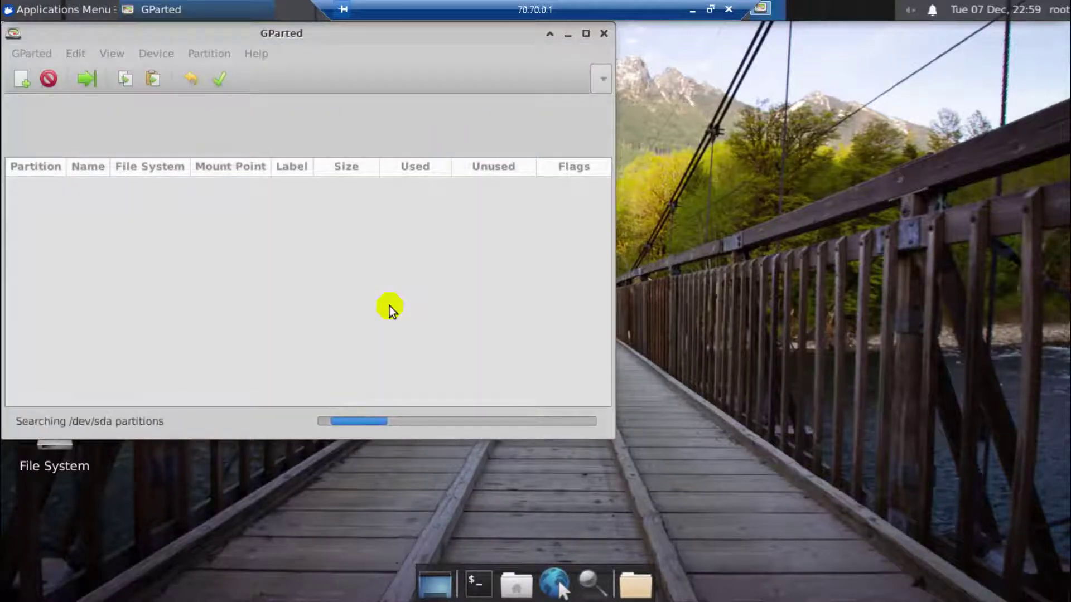
Switch GParted to the 14.45 GiB /dev/sdb drive and right-click its 700 MiB btrfs ROOTFS partition.
{"action": "mouse_move", "coordinate": [202, 32]}
{"action": "left_mouse_down"}
{"action": "mouse_move", "coordinate": [549, 61]}
{"action": "mouse_move", "coordinate": [621, 96]}
{"action": "left_mouse_up"}
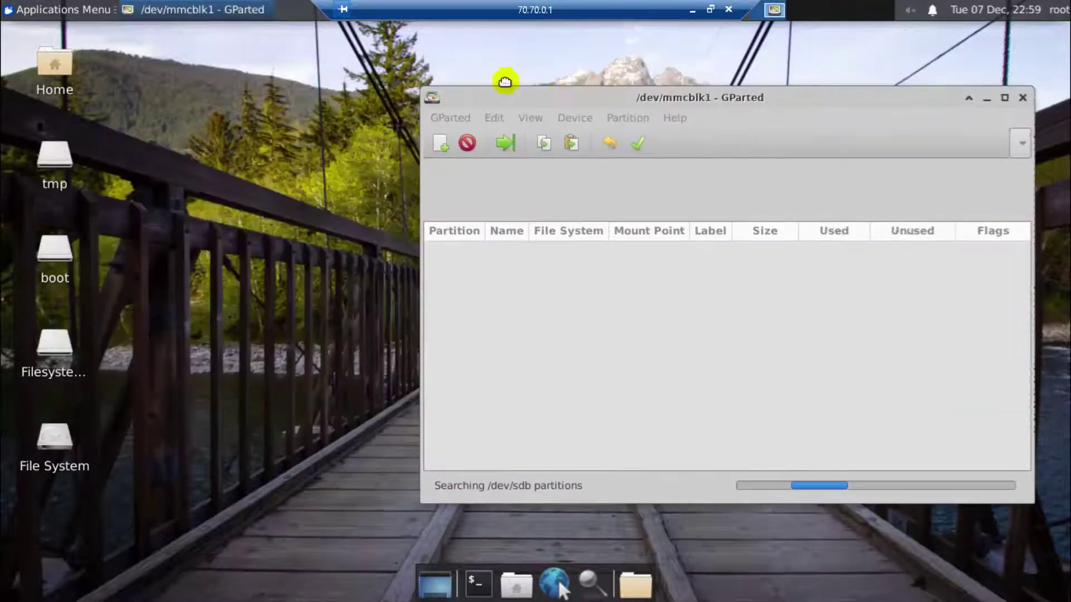
{"action": "left_click_drag", "start_coordinate": [504, 82], "coordinate": [499, 79]}
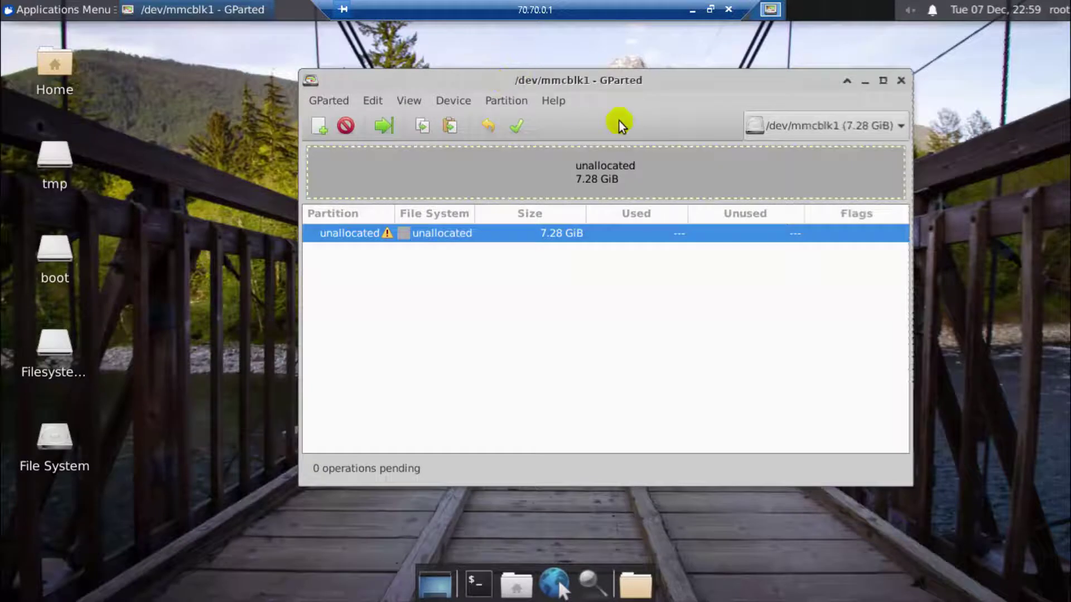
{"action": "left_click", "coordinate": [901, 131]}
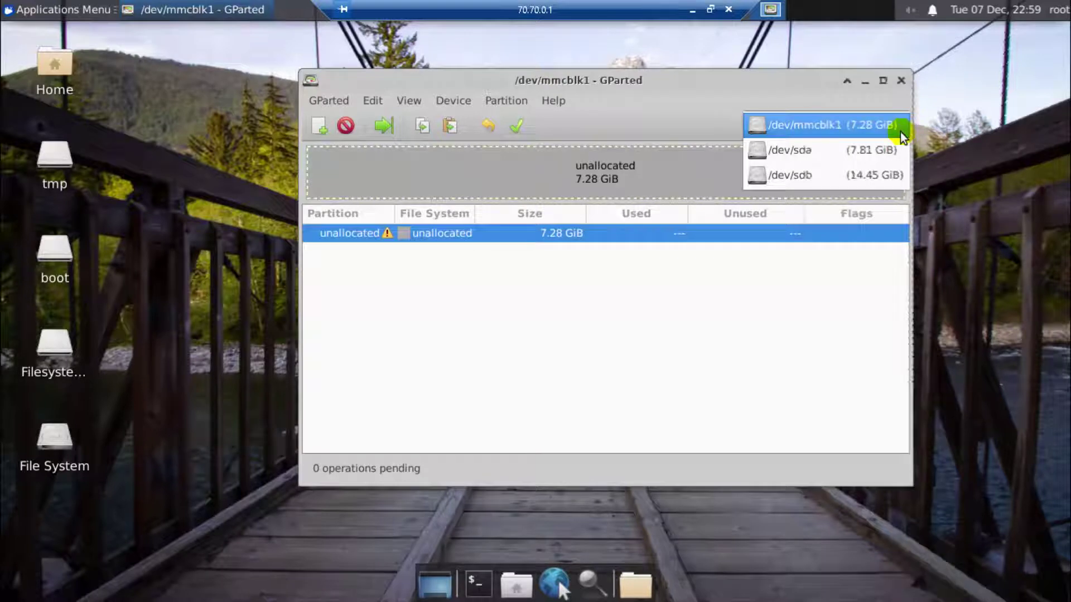
{"action": "left_click", "coordinate": [780, 178]}
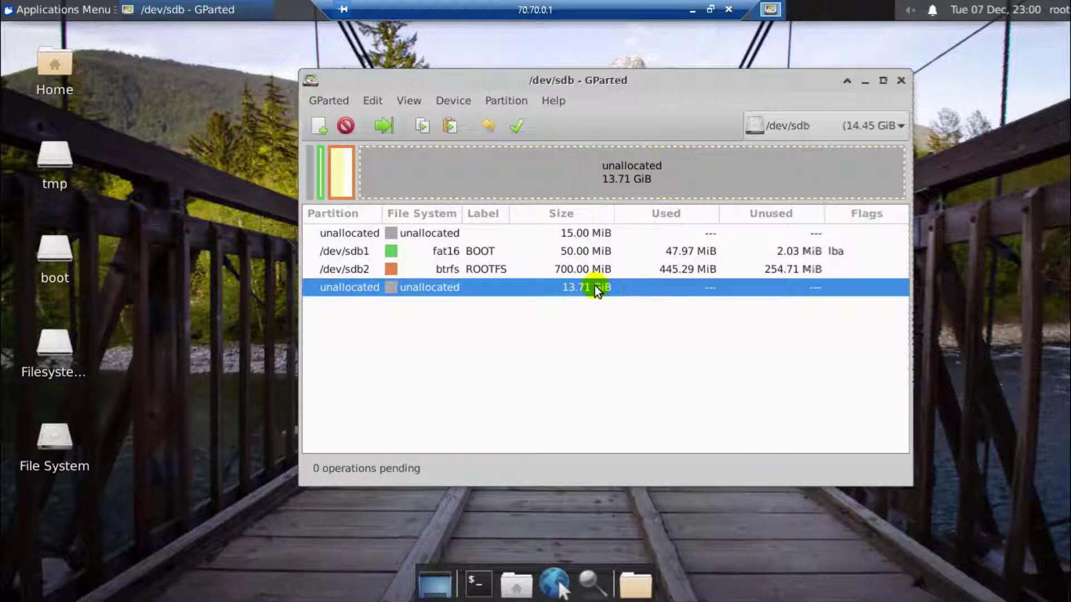
{"action": "left_click", "coordinate": [465, 271]}
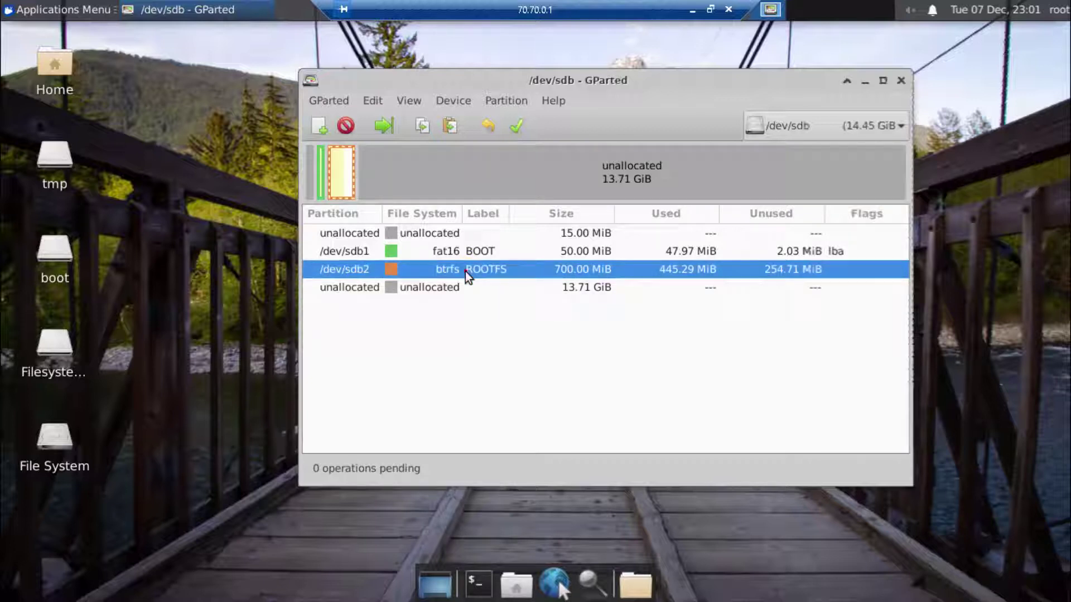
{"action": "right_click", "coordinate": [465, 271]}
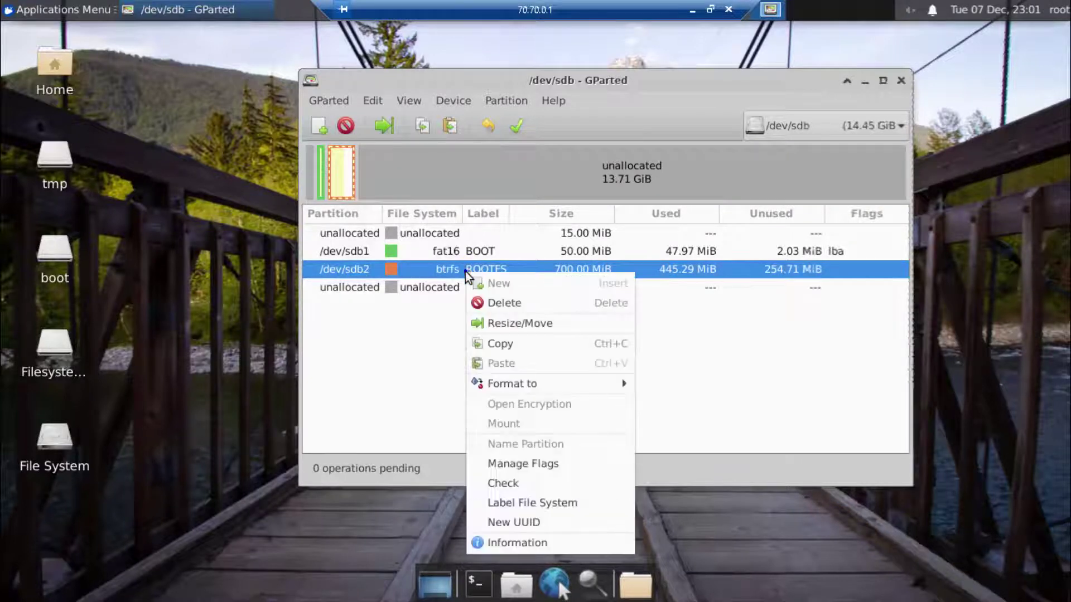
Resize /dev/sdb2 ROOTFS to a new size of 10491 MiB (10.25 GiB), leaving 4.14 GiB free.
{"action": "left_click", "coordinate": [509, 323]}
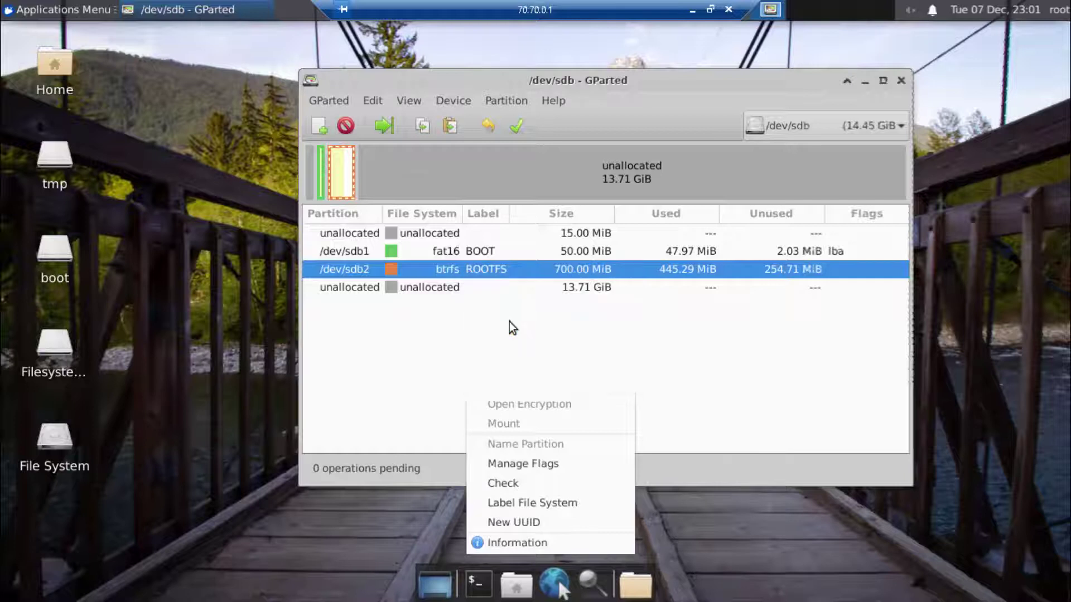
{"action": "left_click", "coordinate": [509, 323]}
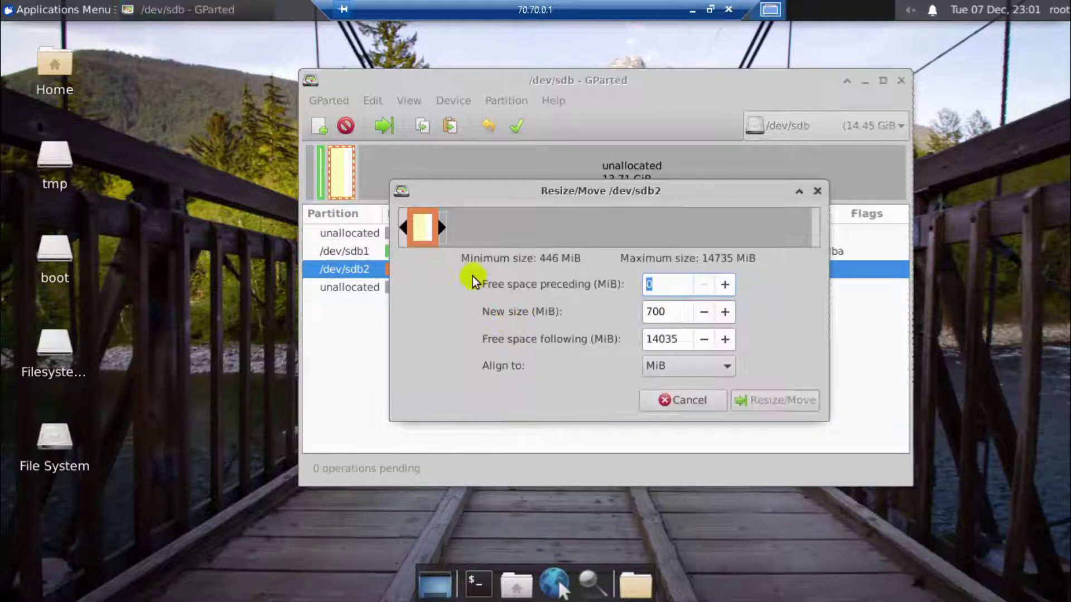
{"action": "left_click_drag", "start_coordinate": [440, 227], "coordinate": [709, 231]}
{"action": "left_click_drag", "start_coordinate": [728, 230], "coordinate": [837, 235]}
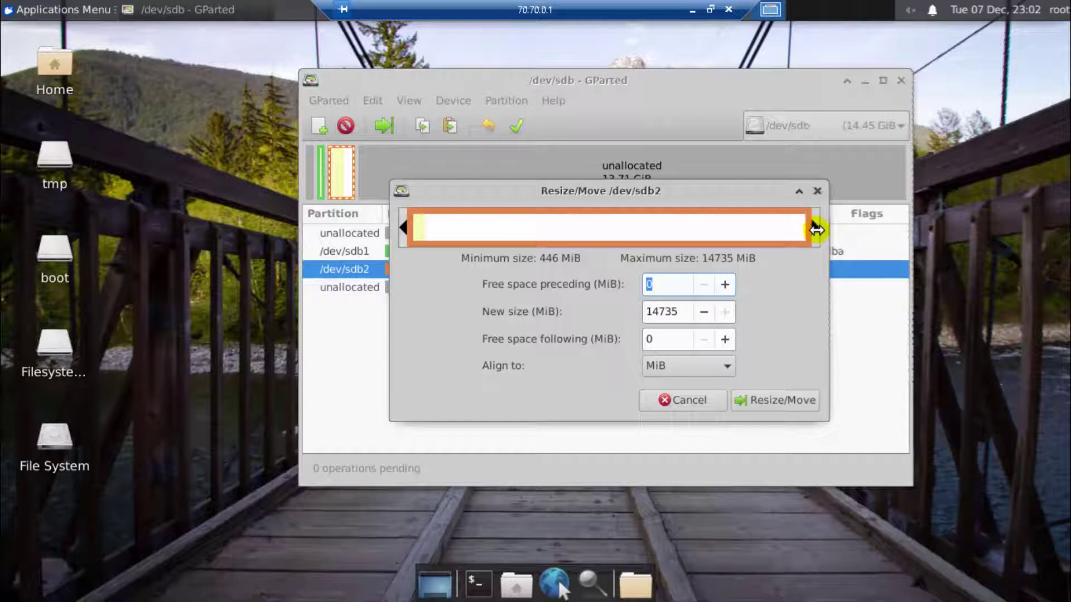
{"action": "left_click_drag", "start_coordinate": [817, 229], "coordinate": [698, 231]}
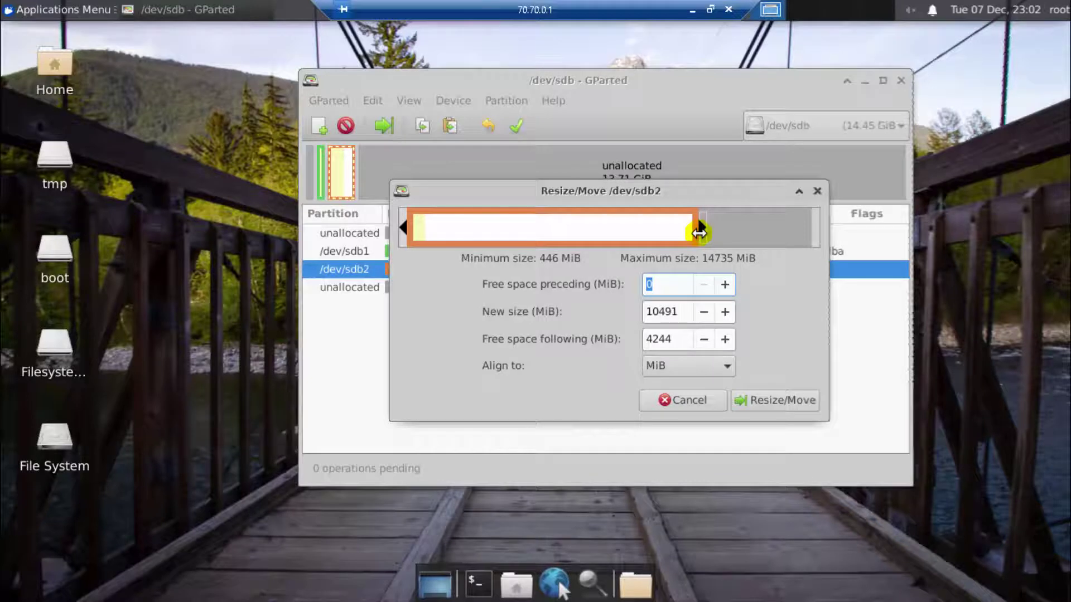
{"action": "left_click", "coordinate": [769, 400]}
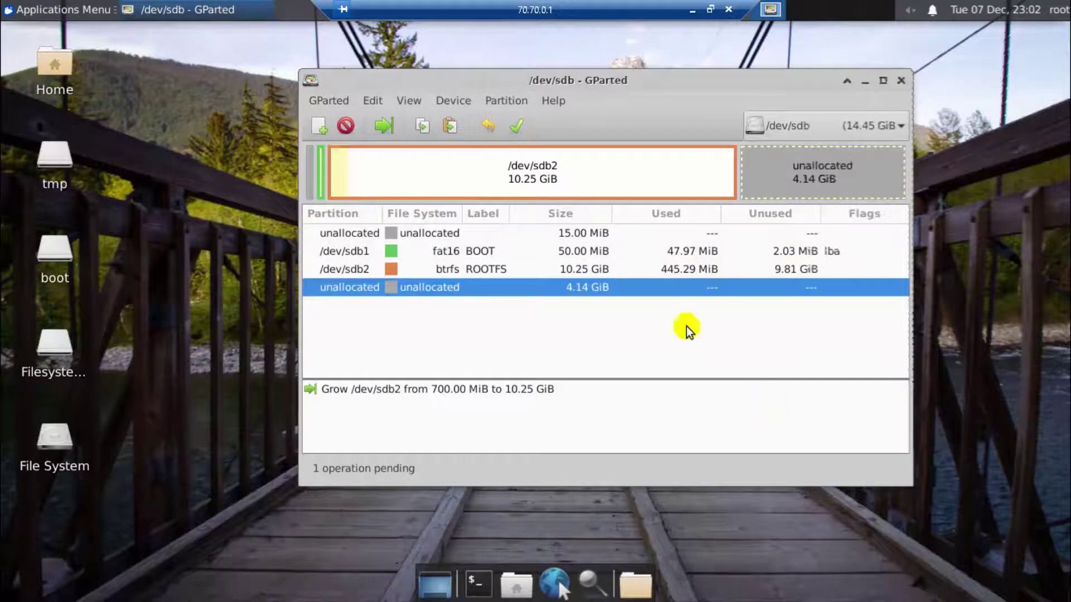
Queue a 4.14 GiB fat32 primary partition in the unallocated space, then apply all pending operations.
{"action": "right_click", "coordinate": [557, 288]}
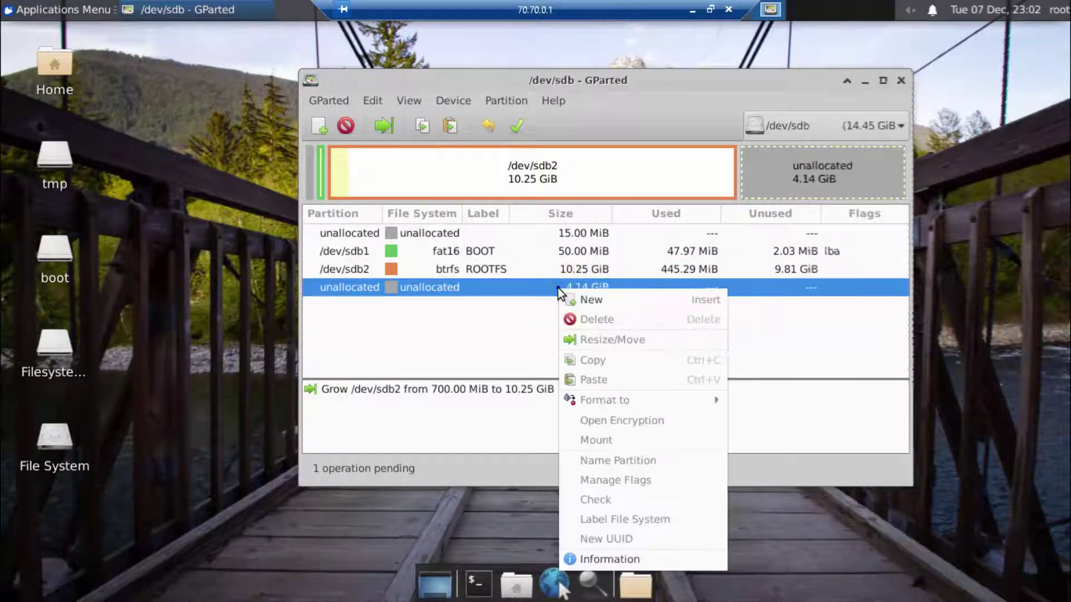
{"action": "left_click", "coordinate": [580, 301]}
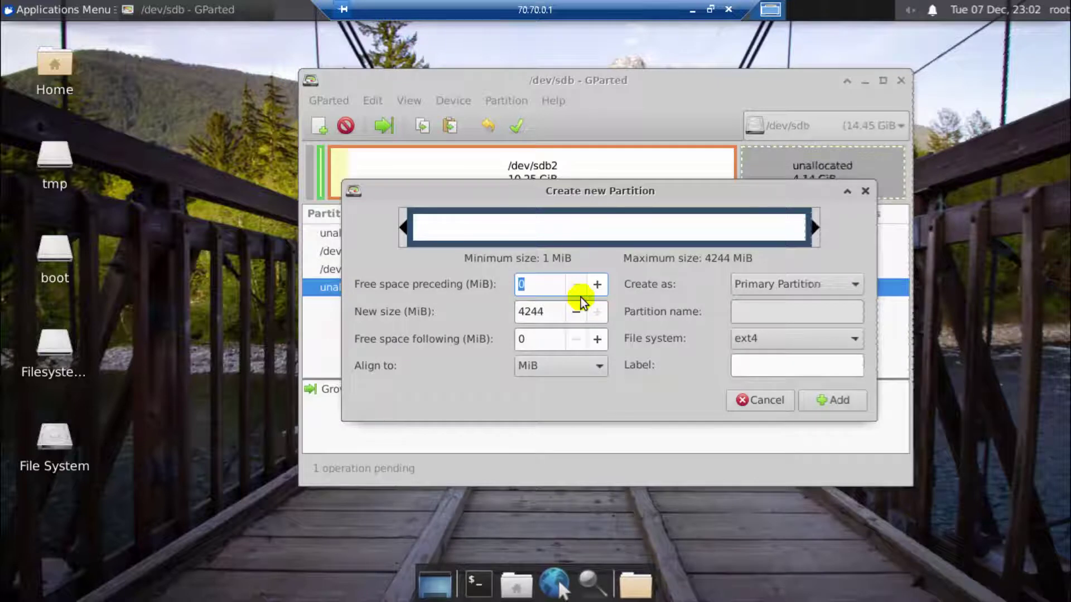
{"action": "double_click", "coordinate": [518, 286]}
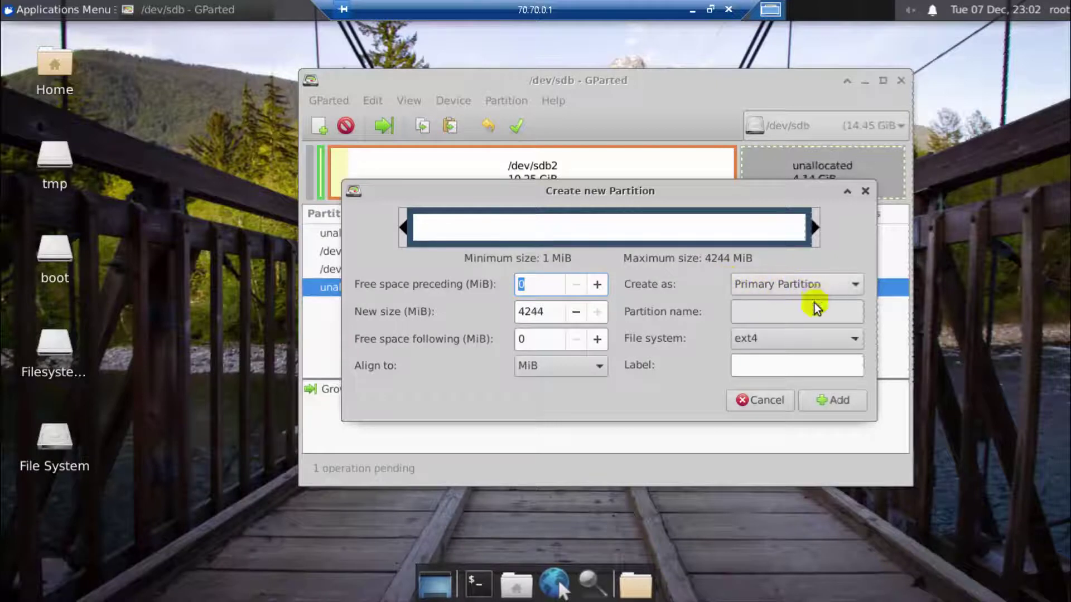
{"action": "left_click", "coordinate": [851, 340]}
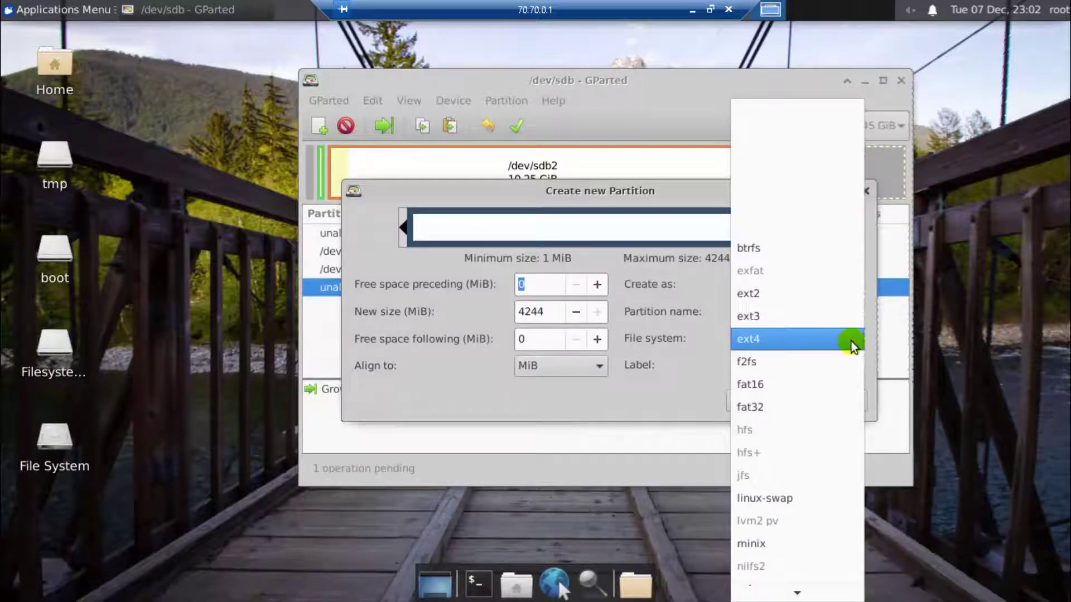
{"action": "left_click", "coordinate": [747, 410]}
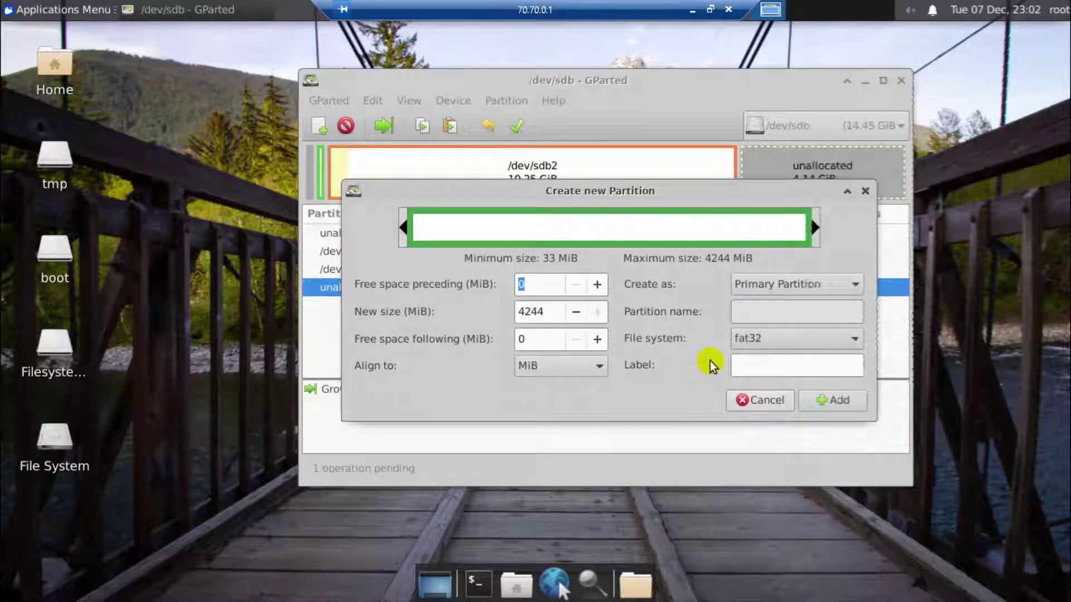
{"action": "left_click", "coordinate": [814, 399]}
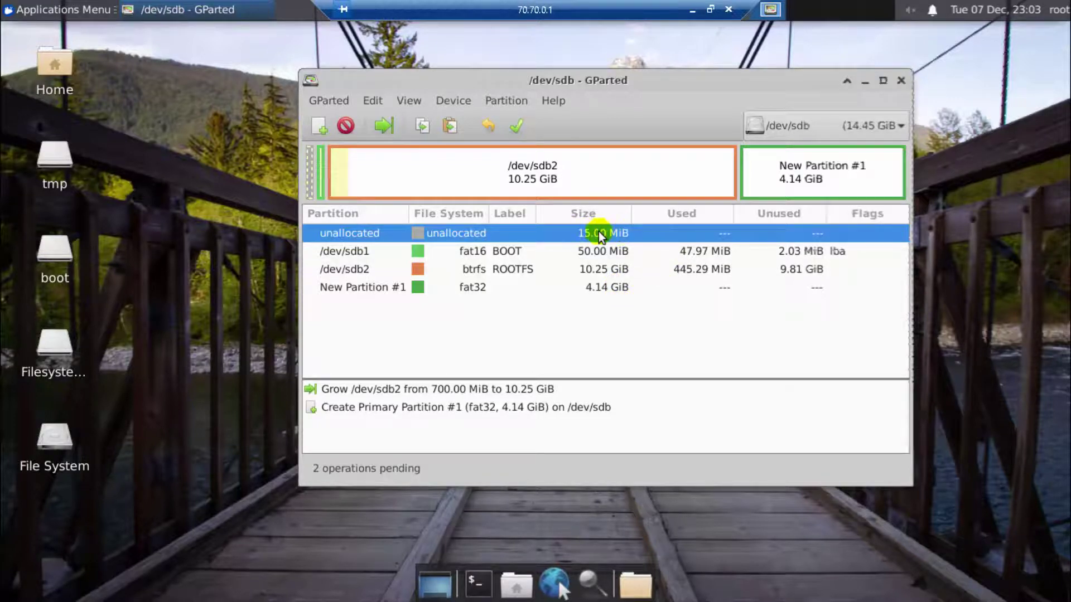
{"action": "left_click", "coordinate": [516, 124]}
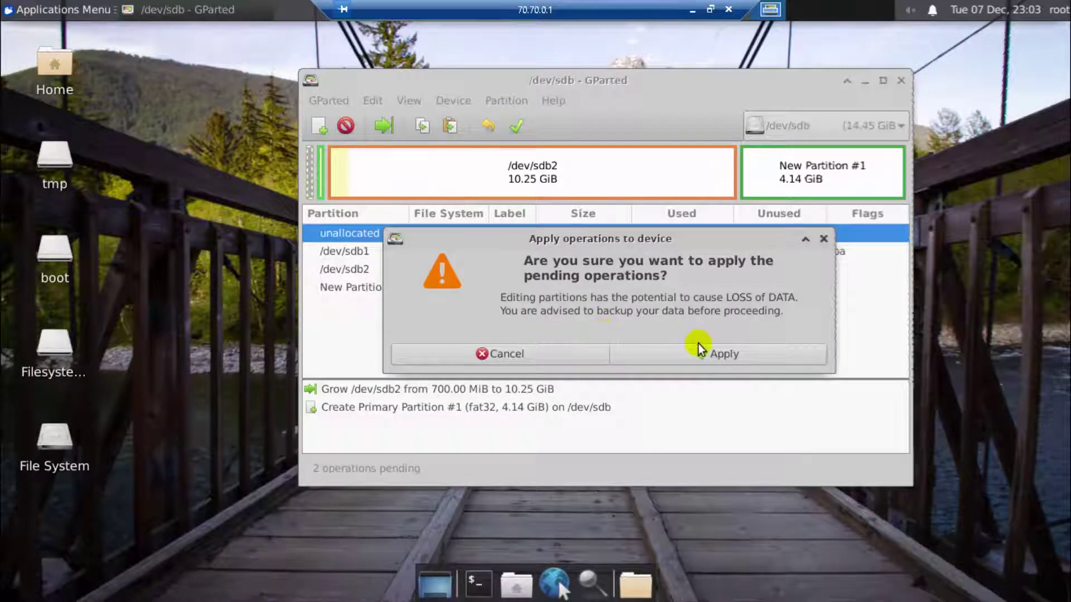
Confirm applying the two operations, glance at the details, and close the completed report.
{"action": "left_click", "coordinate": [707, 355]}
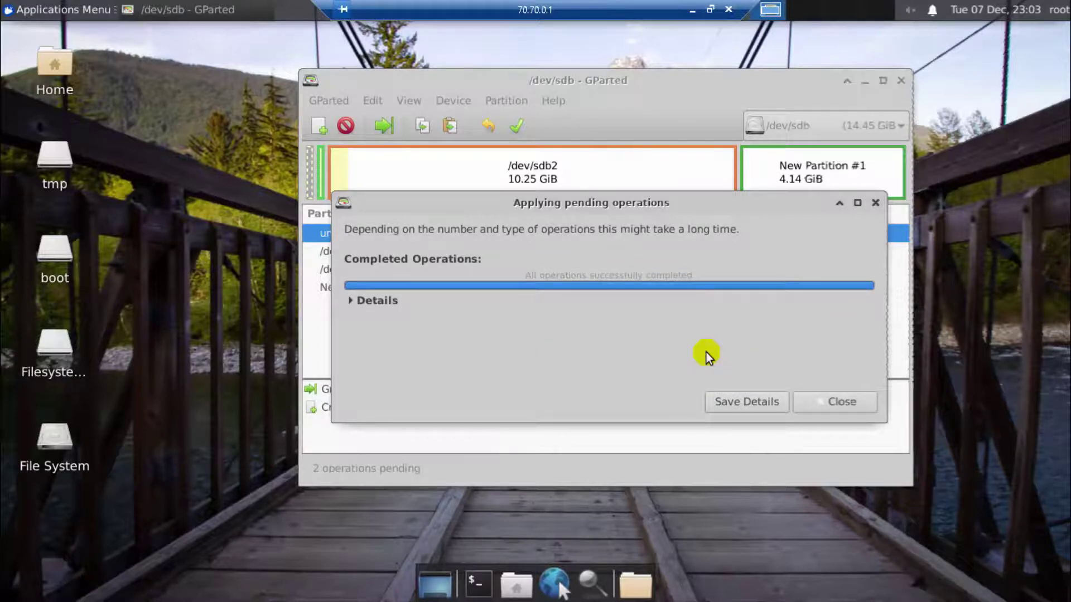
{"action": "left_click", "coordinate": [349, 304]}
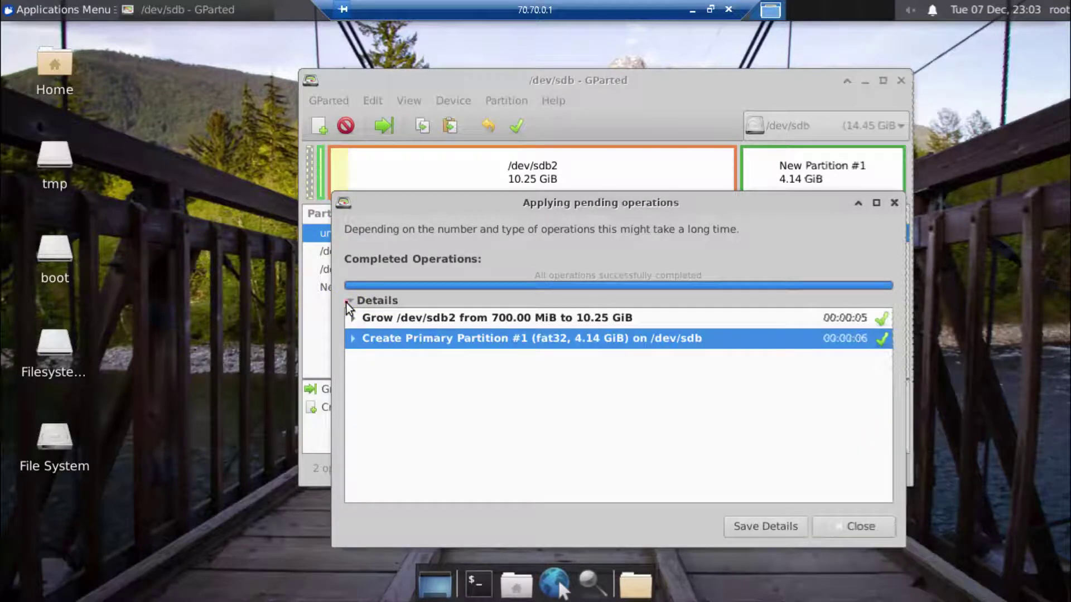
{"action": "left_click", "coordinate": [346, 302]}
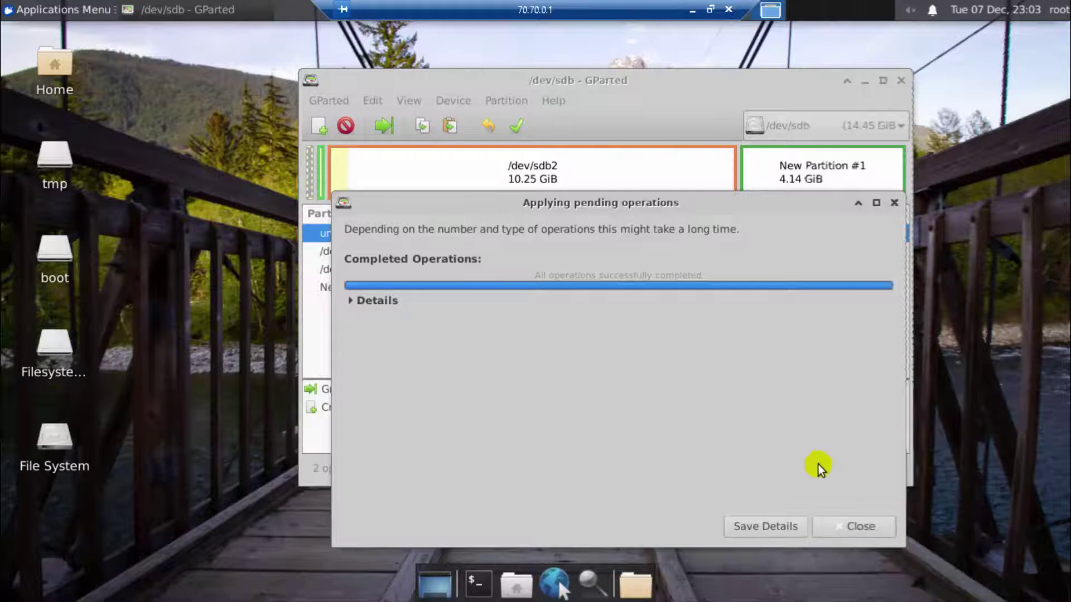
{"action": "left_click", "coordinate": [874, 528]}
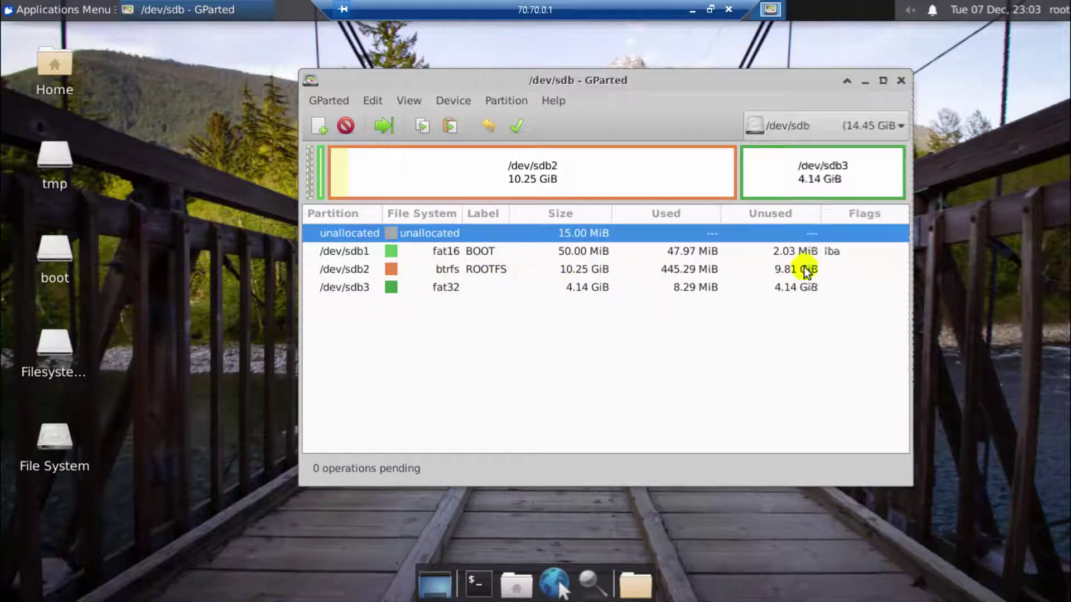
Close GParted and shut down the remote Xfce machine from the root user menu.
{"action": "left_click", "coordinate": [902, 79]}
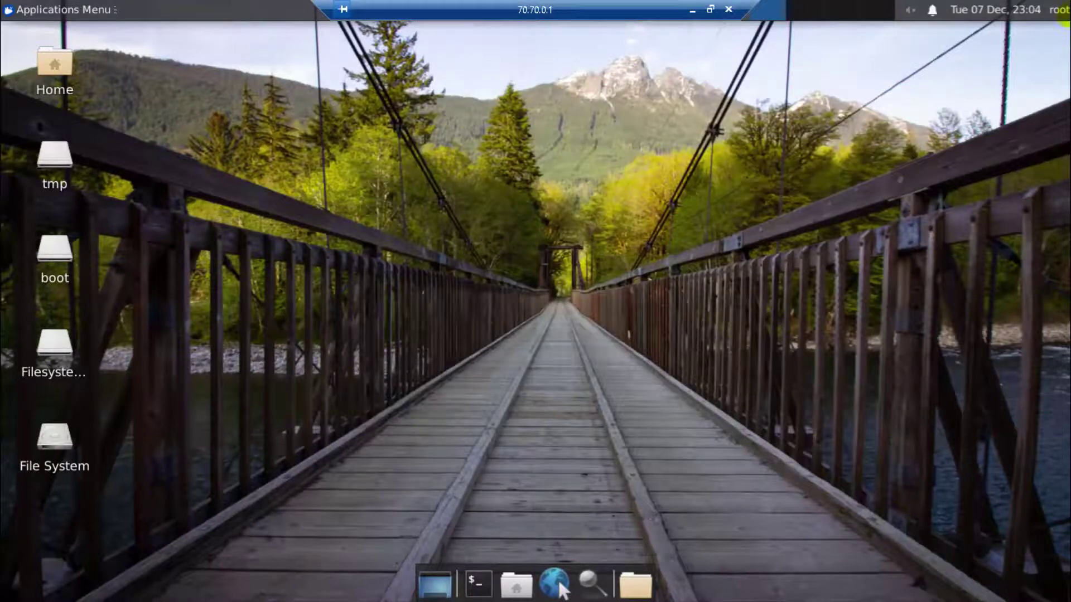
{"action": "left_click", "coordinate": [1058, 10]}
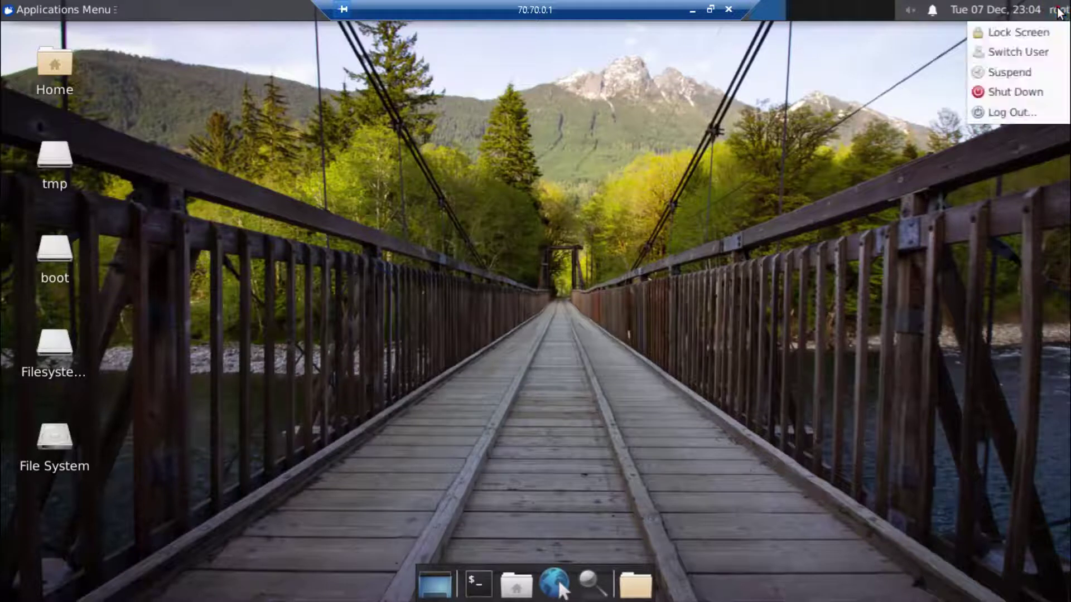
{"action": "left_click", "coordinate": [1003, 91]}
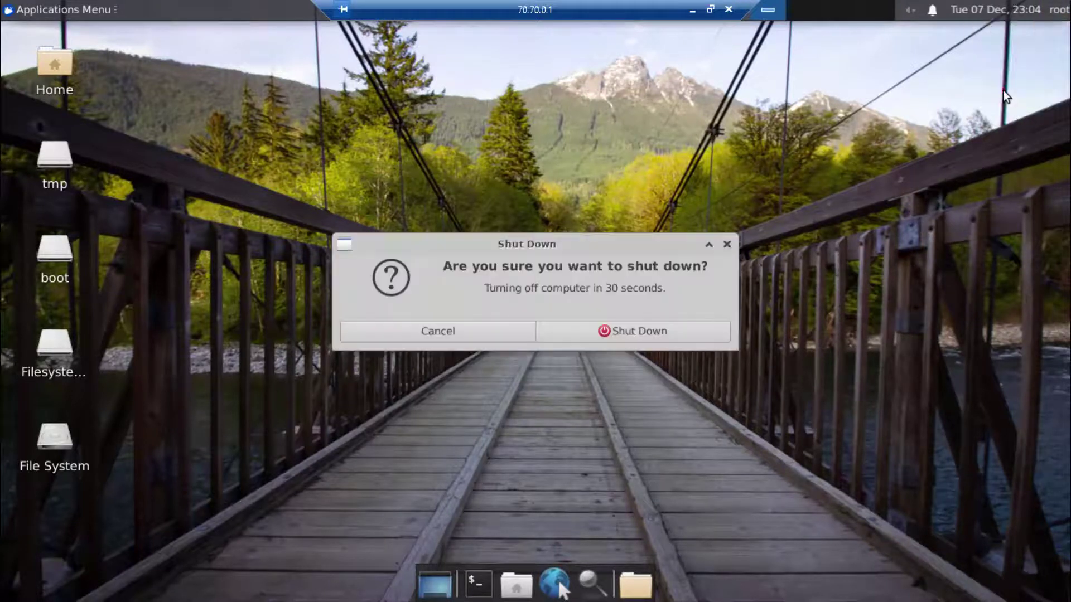
{"action": "left_click", "coordinate": [654, 330]}
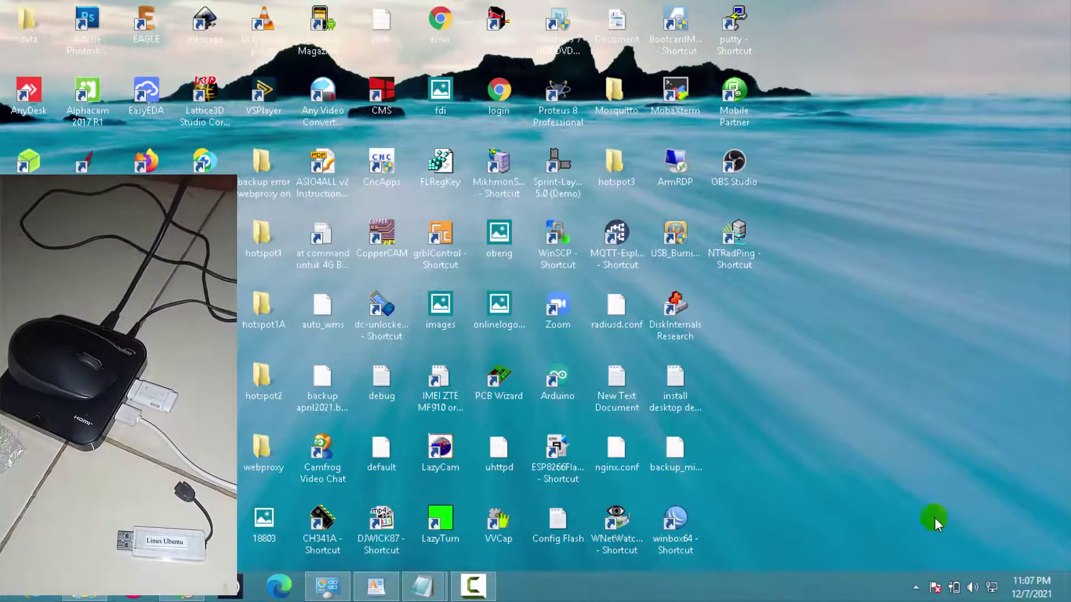
Check the network connections, then load the router page at 192.168.55.1 in Edge.
{"action": "left_click", "coordinate": [991, 589]}
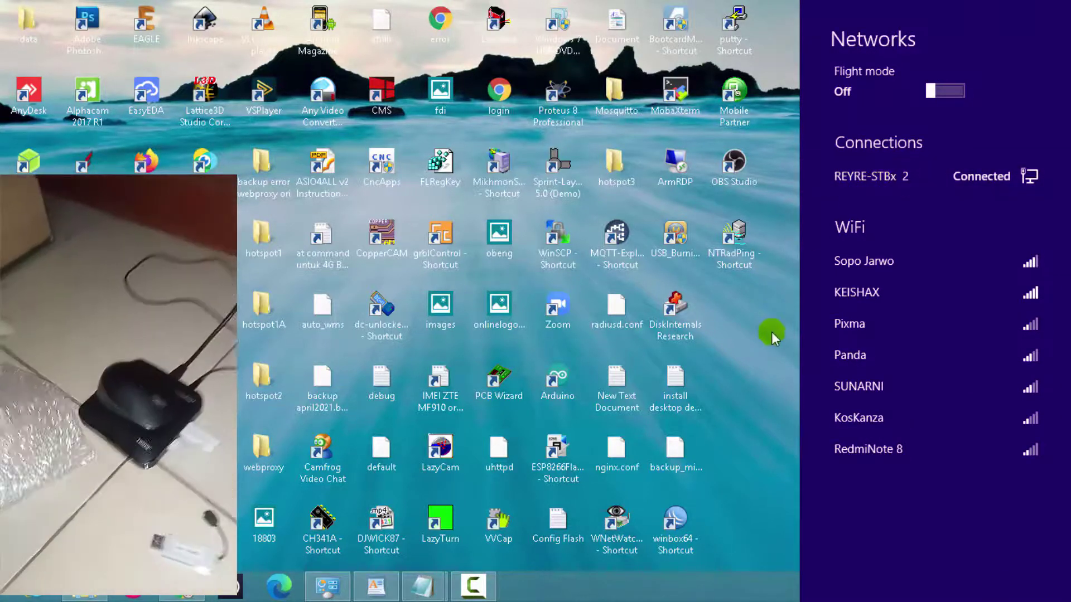
{"action": "left_click", "coordinate": [772, 332]}
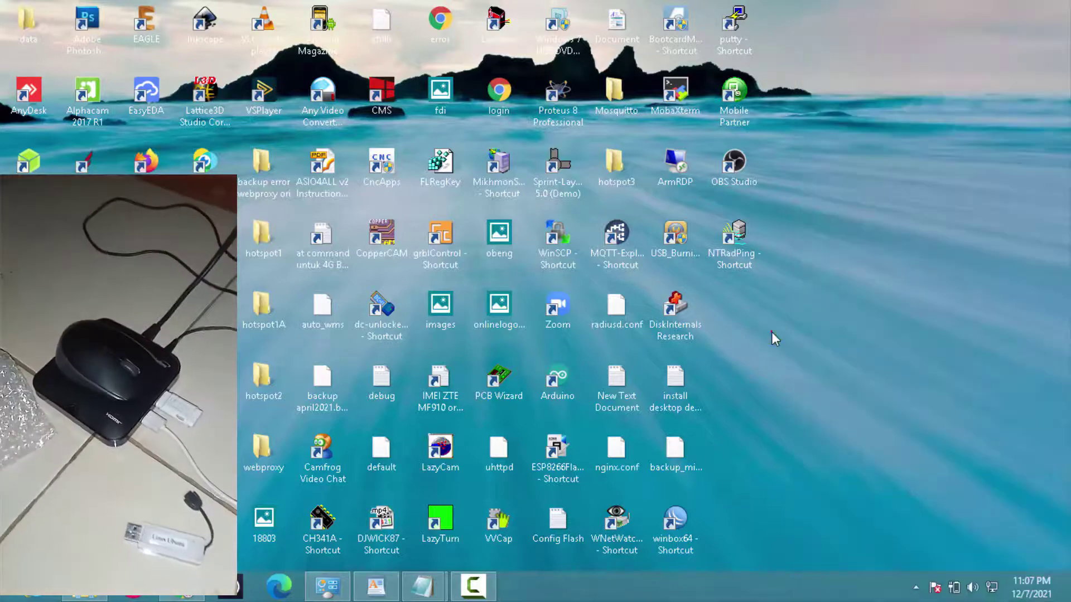
{"action": "left_click", "coordinate": [275, 587]}
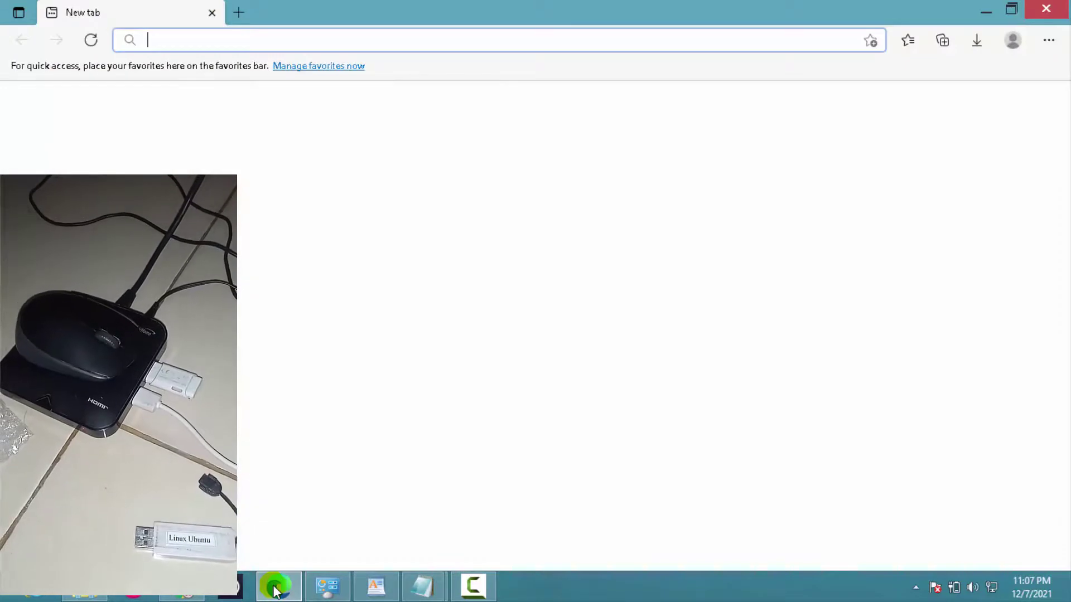
{"action": "type", "text": "192.168.1.1"}
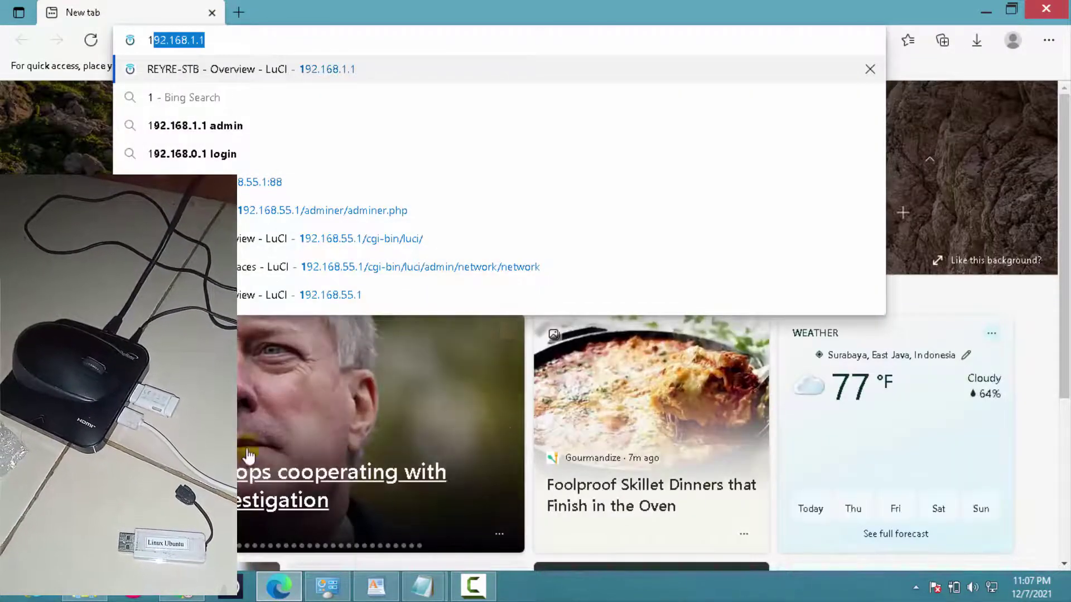
{"action": "left_click", "coordinate": [196, 40]}
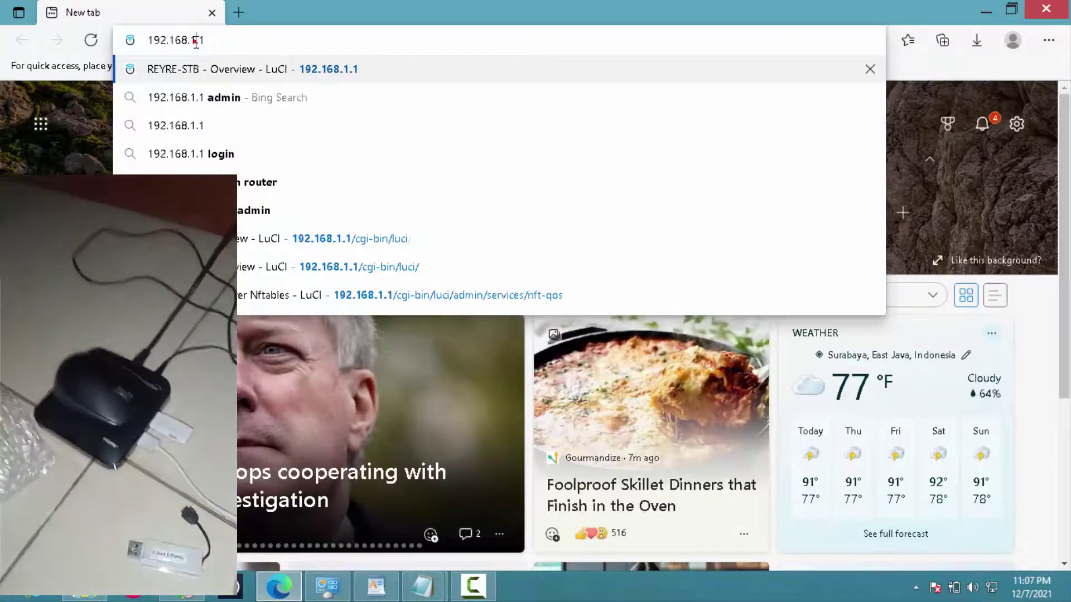
{"action": "double_click", "coordinate": [196, 40]}
{"action": "type", "text": "55"}
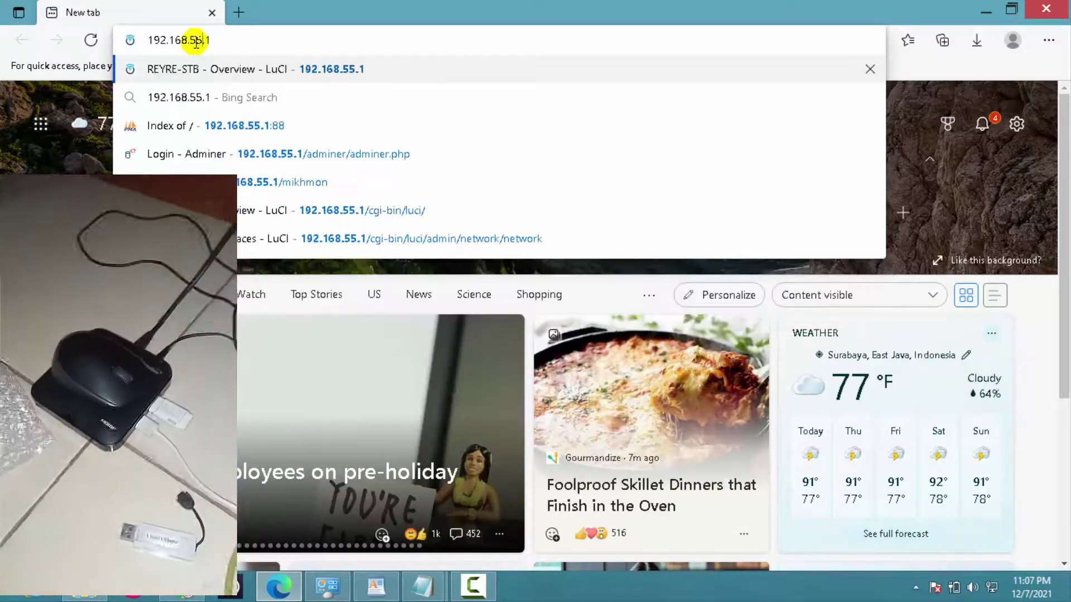
{"action": "key", "text": "Return"}
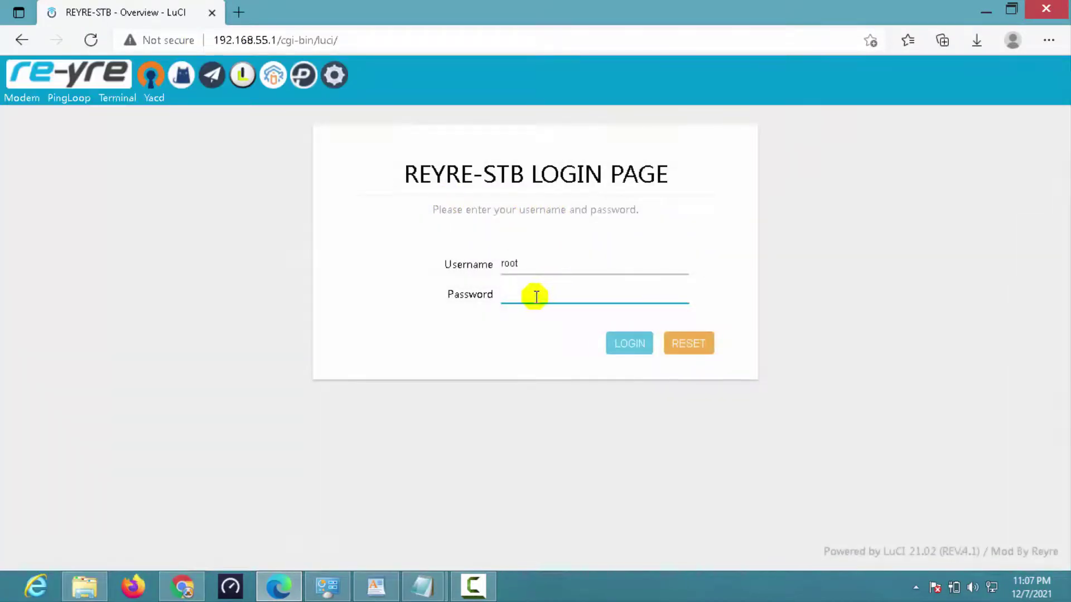
Log in to LuCI with the router password and open System > Software to check free space.
{"action": "type", "text": "****"}
{"action": "key", "text": "Return"}
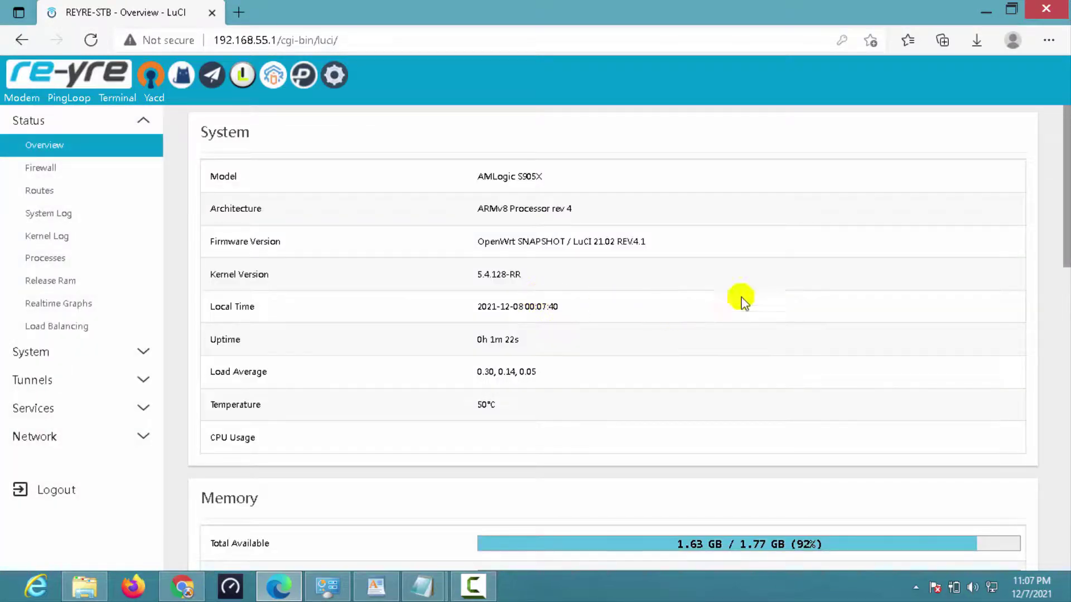
{"action": "scroll", "coordinate": [1065, 223], "scroll_direction": "down", "scroll_amount": 1}
{"action": "mouse_move", "coordinate": [1065, 234]}
{"action": "left_mouse_down"}
{"action": "mouse_move", "coordinate": [1061, 192]}
{"action": "mouse_move", "coordinate": [1062, 401]}
{"action": "mouse_move", "coordinate": [1059, 219]}
{"action": "left_mouse_up"}
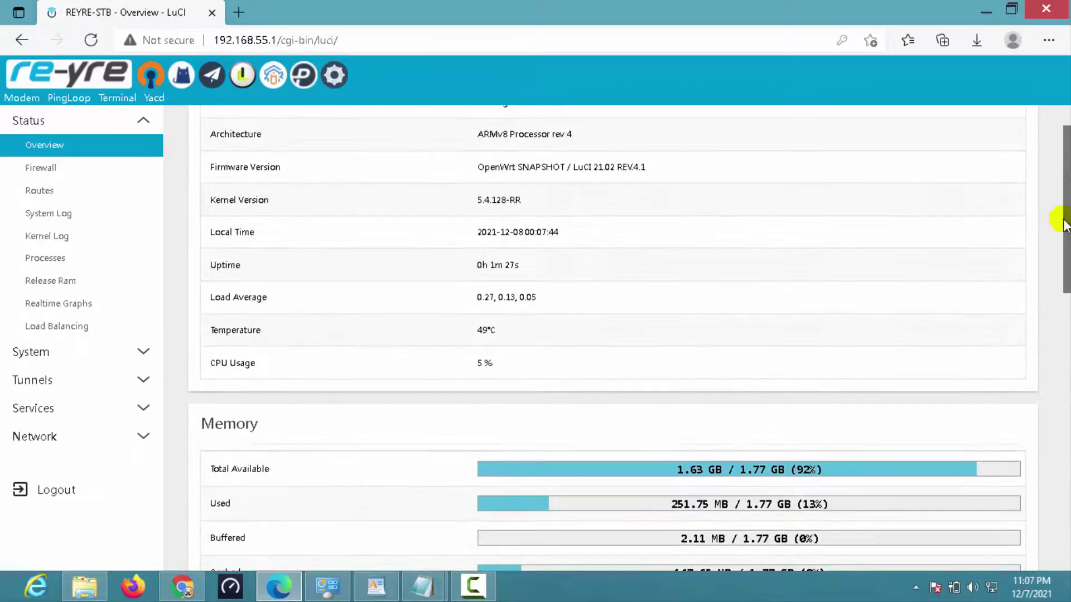
{"action": "left_click", "coordinate": [58, 351]}
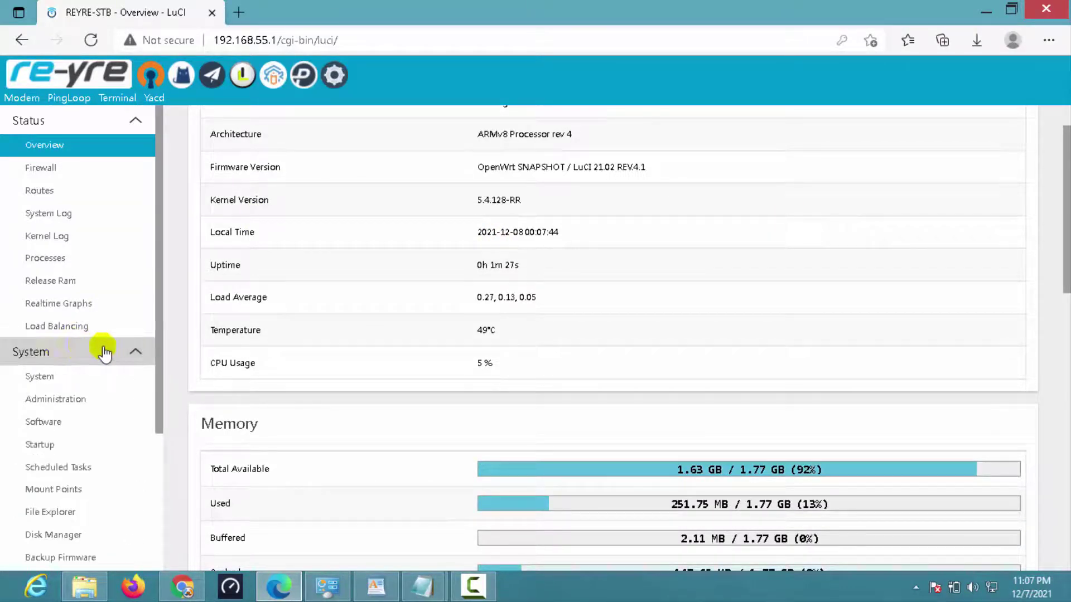
{"action": "left_click", "coordinate": [45, 422]}
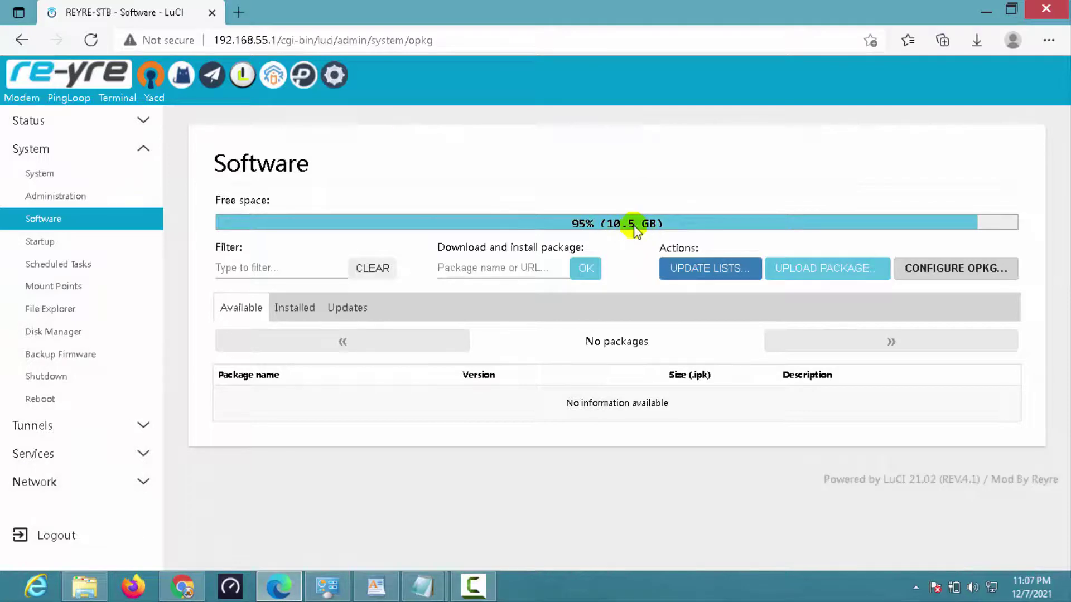
{"action": "left_click", "coordinate": [53, 331]}
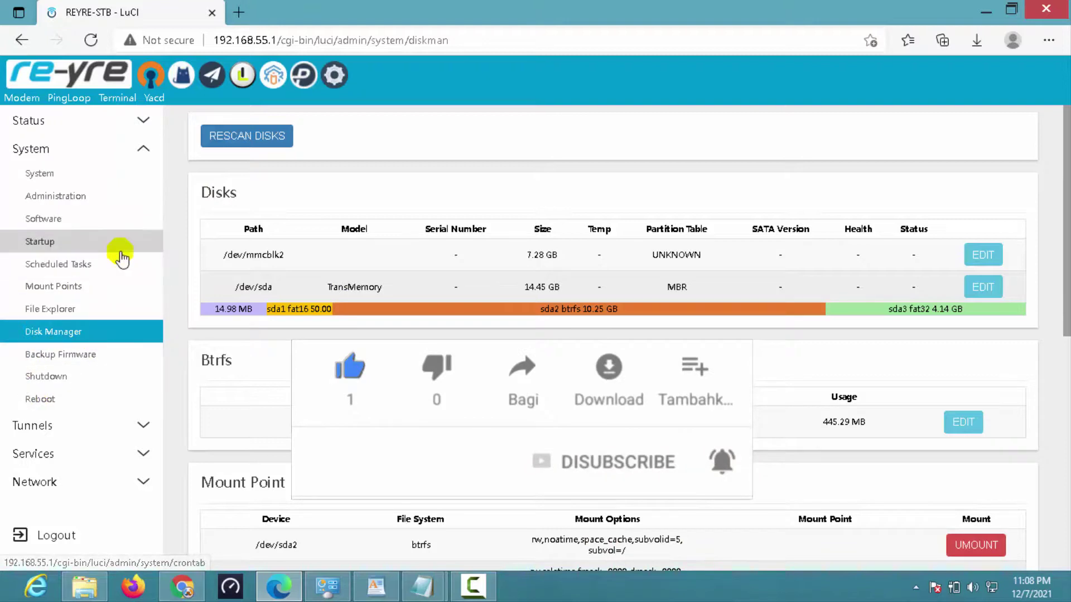
{"action": "left_click", "coordinate": [58, 218]}
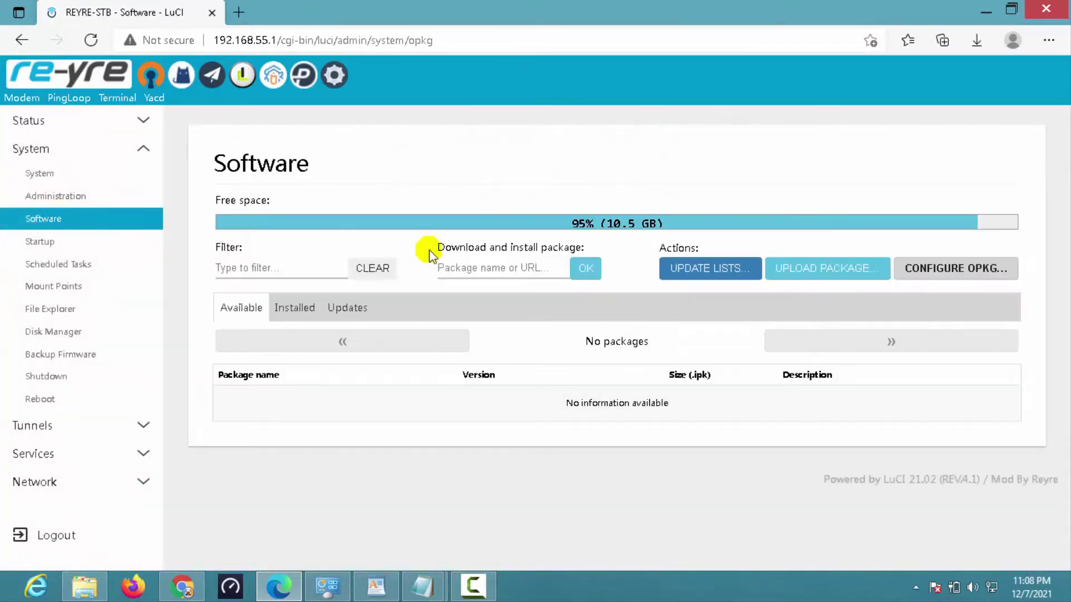